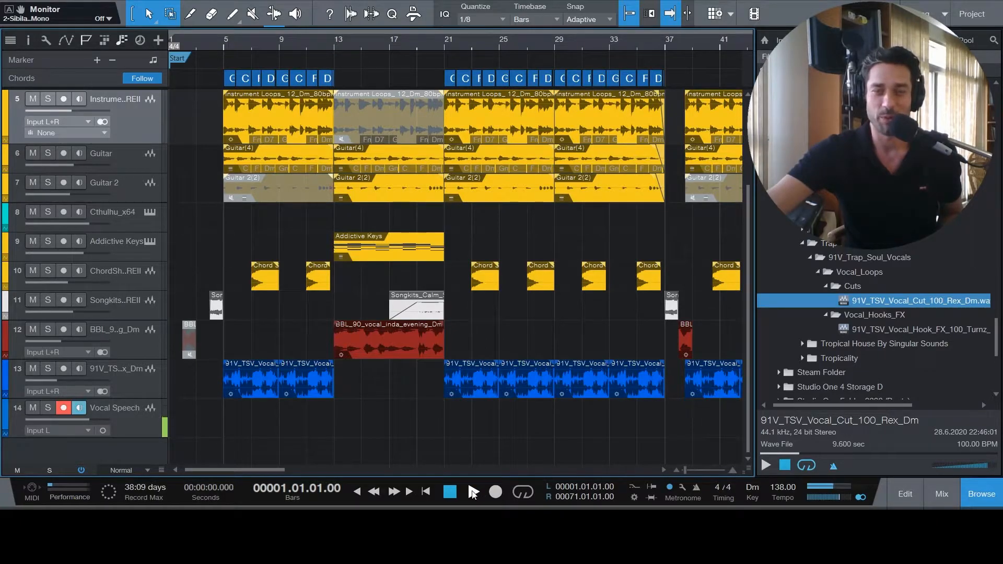
- Play the song from the beginning through the first sections, stop it and return the playhead to the start
click(473, 491)
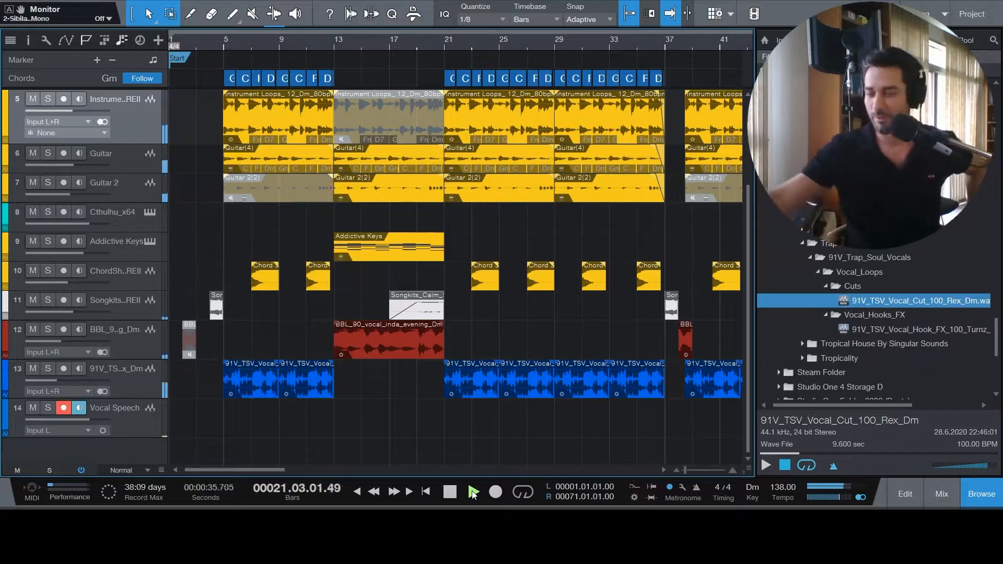
click(450, 491)
click(427, 491)
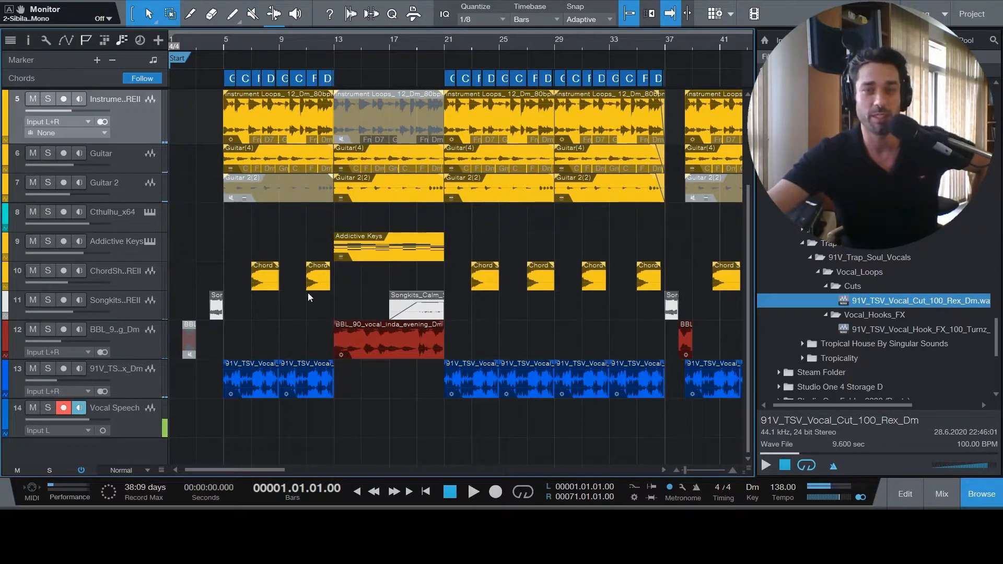
- Audition the song's intro with the Vocal Speech, Impact and Serum_x64 tracks soloed, and clear the solos
scroll(227, 284, up, 1)
scroll(227, 284, up, 3)
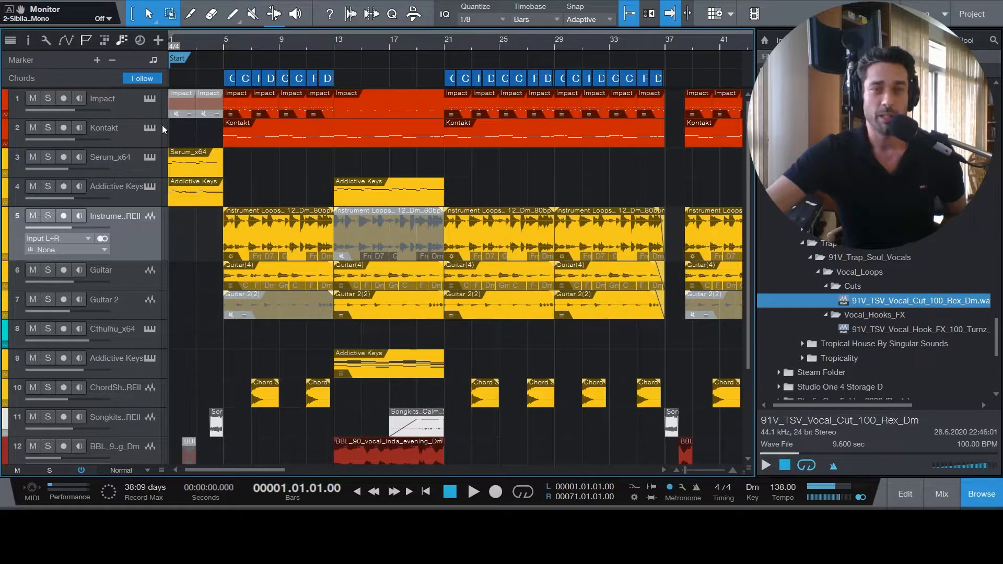
scroll(286, 185, down, 4)
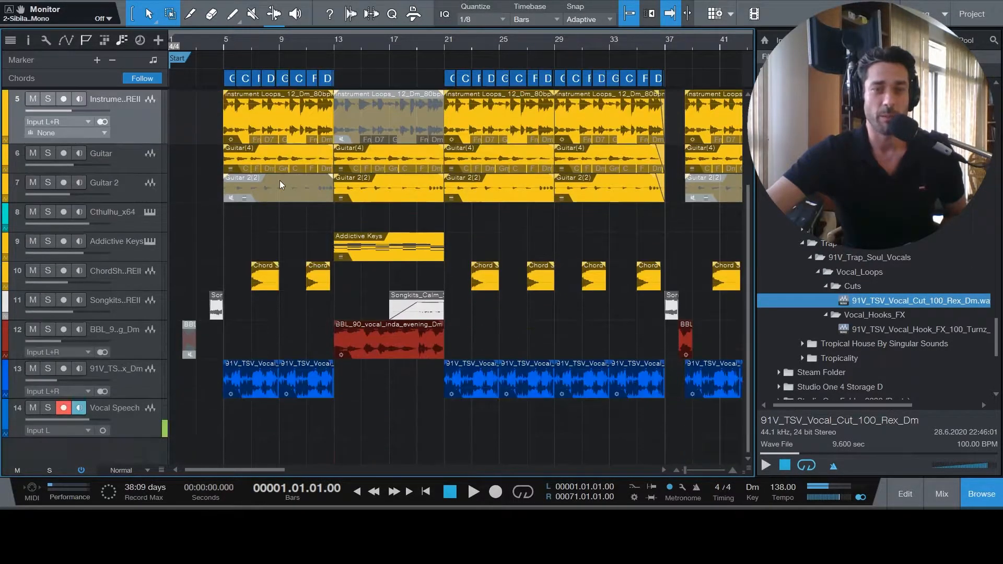
click(48, 408)
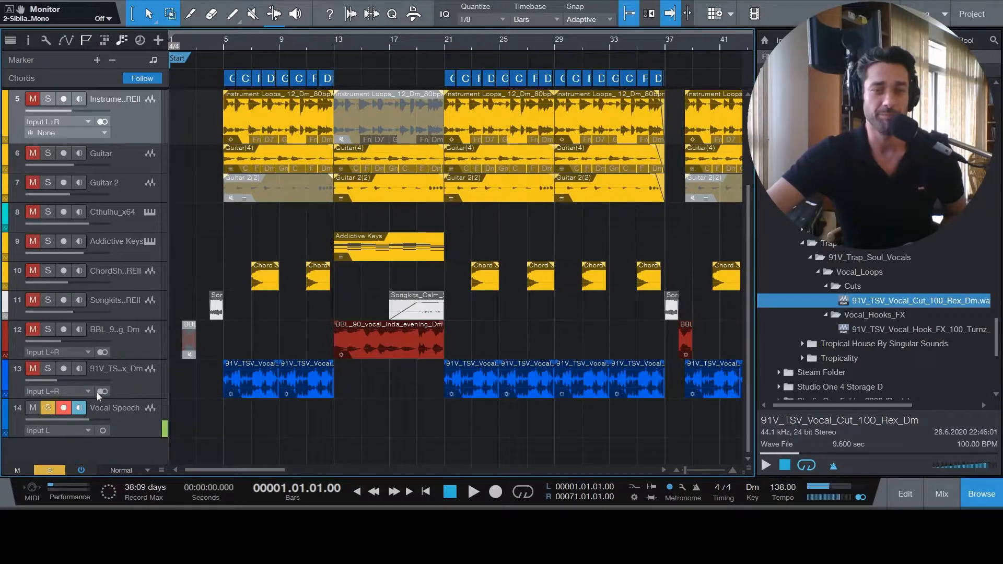
scroll(233, 255, up, 4)
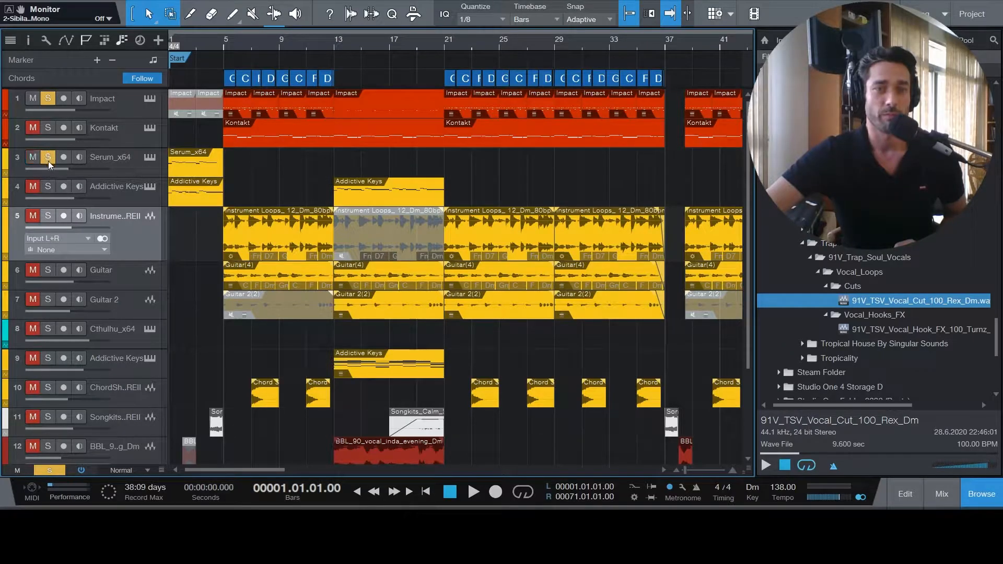
click(474, 493)
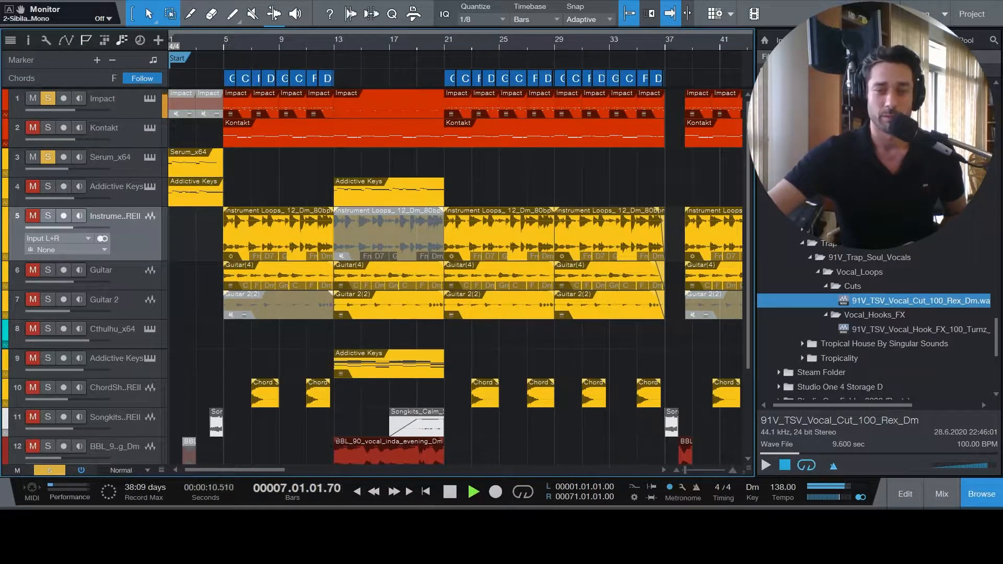
click(450, 492)
click(47, 157)
scroll(248, 245, down, 5)
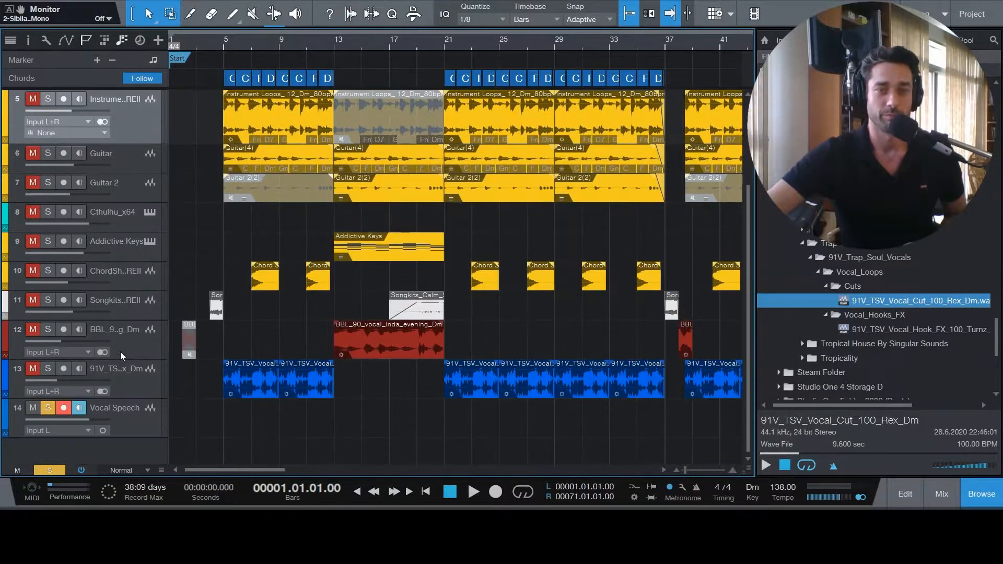
click(47, 407)
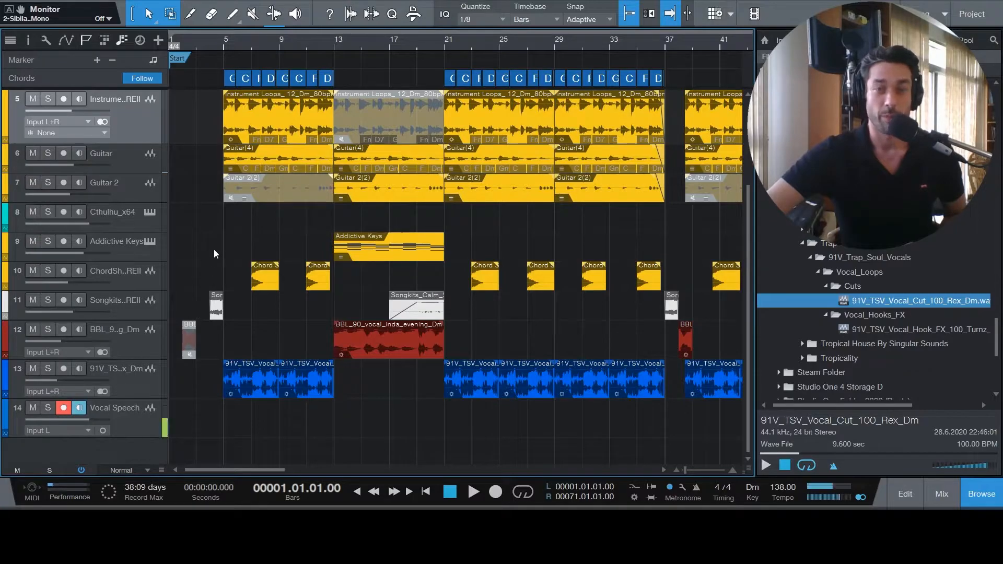
- Audition the Instrument Loops track from bar 5 soloed with Vocal Speech, clear the solos and return to the song's start
scroll(215, 249, up, 5)
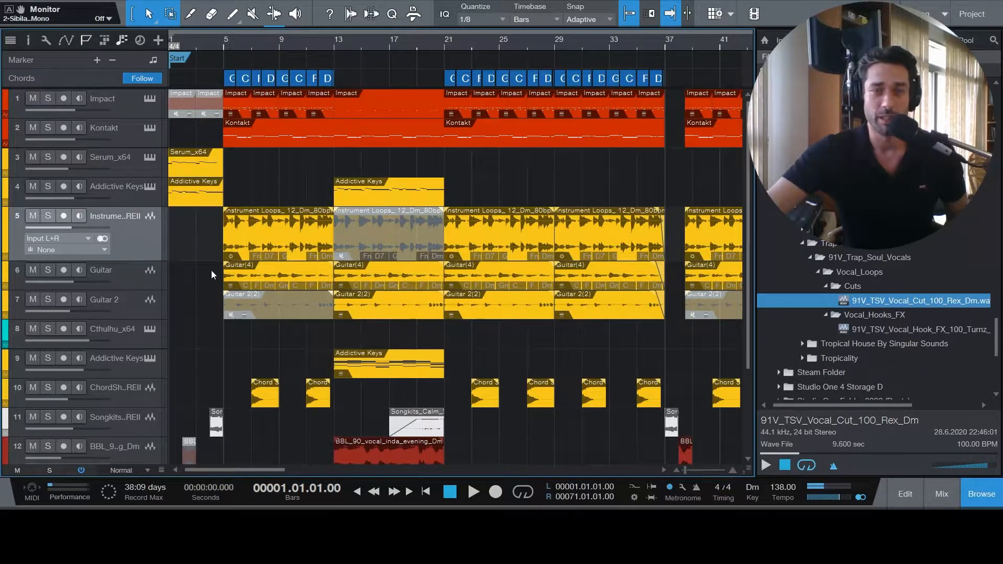
scroll(209, 272, down, 4)
click(47, 408)
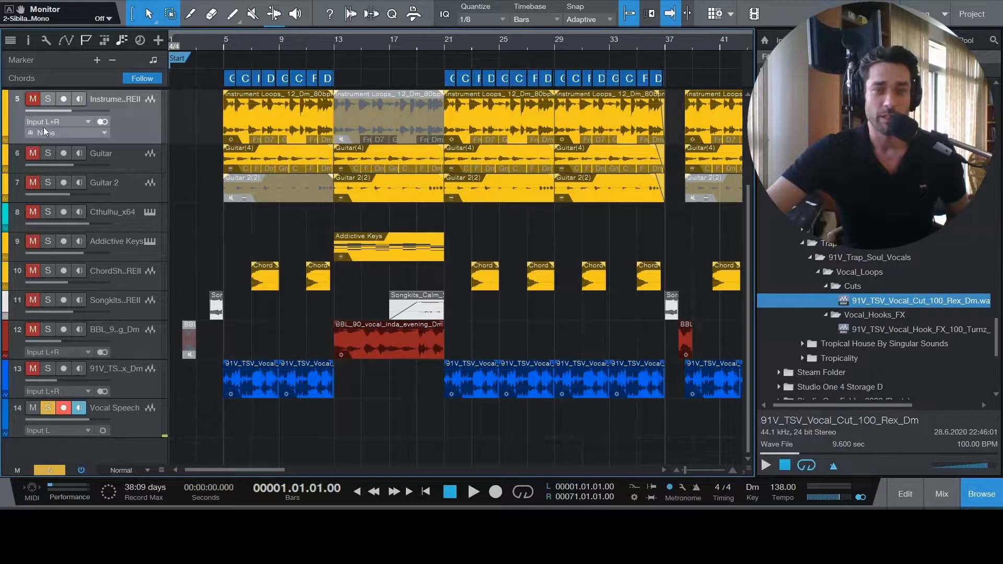
click(225, 44)
key(space)
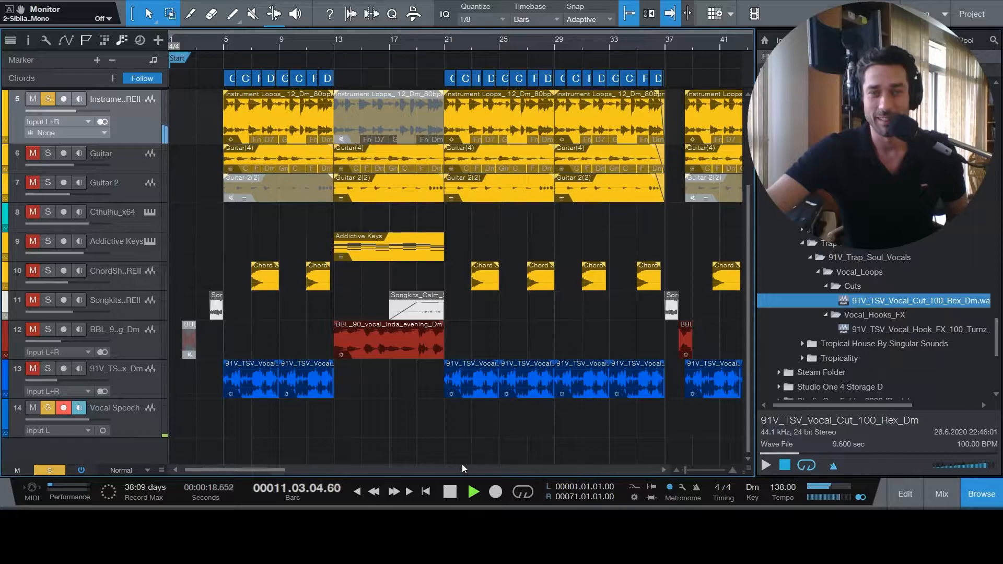
click(453, 495)
click(47, 100)
click(50, 408)
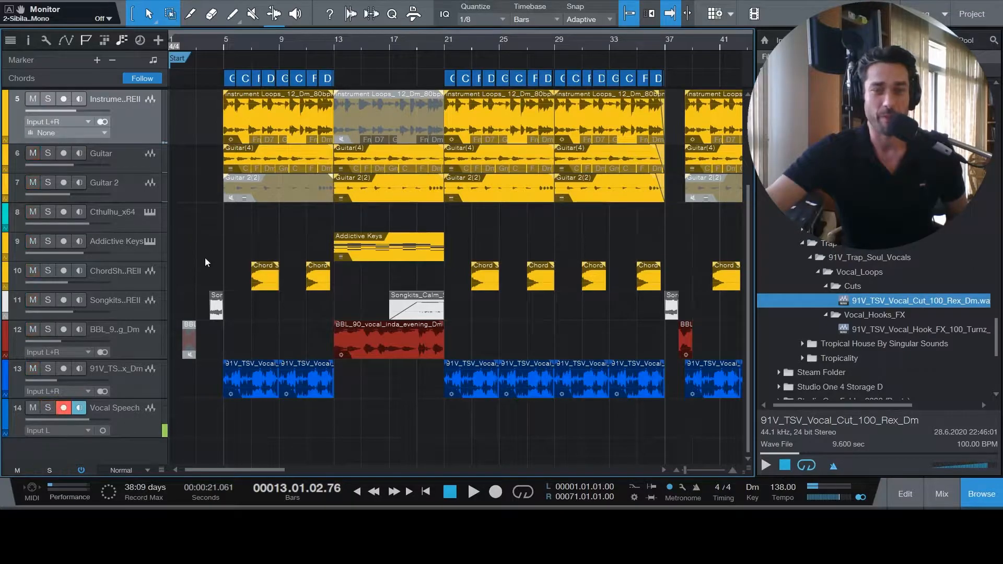
scroll(205, 261, up, 4)
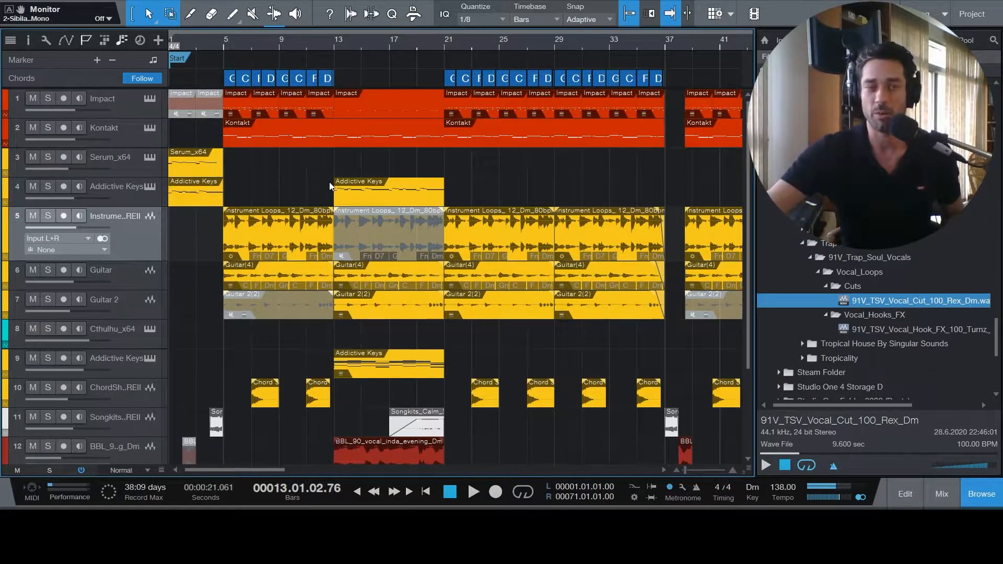
click(428, 493)
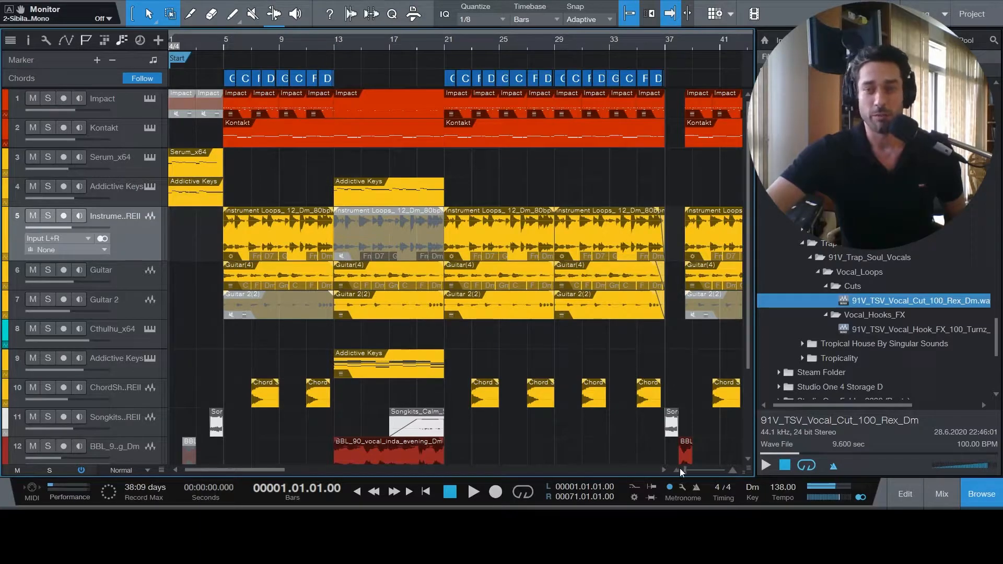
- Solo the Vocal Speech track and the two vocal loop tracks, 12 and 13, and play from bar 5
drag(685, 469, 685, 469)
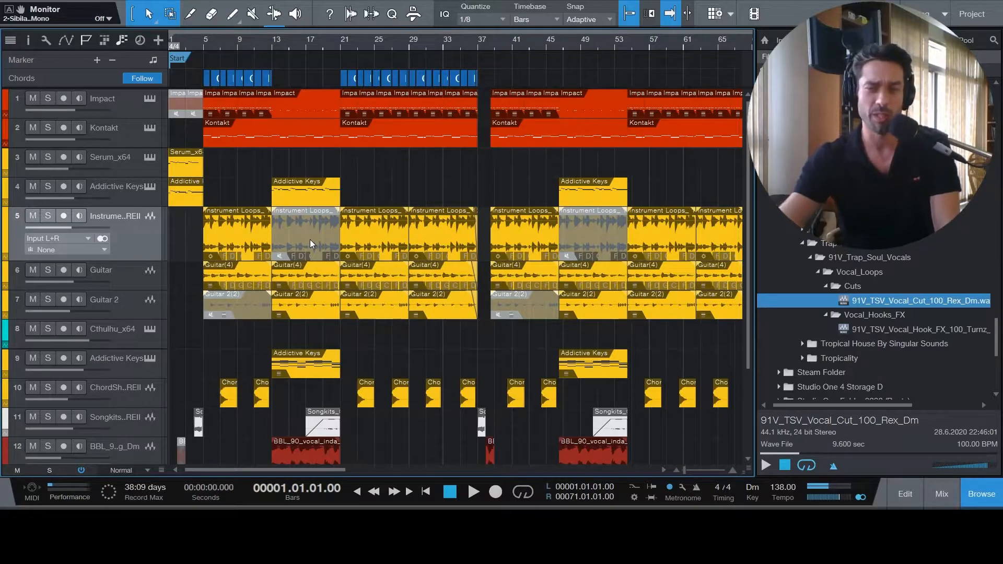
scroll(366, 313, down, 3)
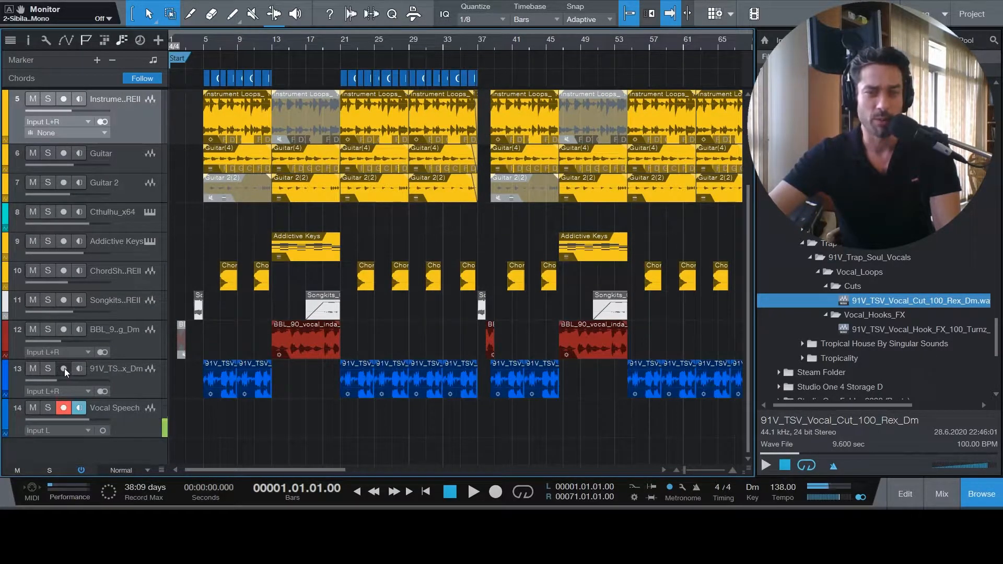
click(48, 408)
click(48, 368)
click(47, 330)
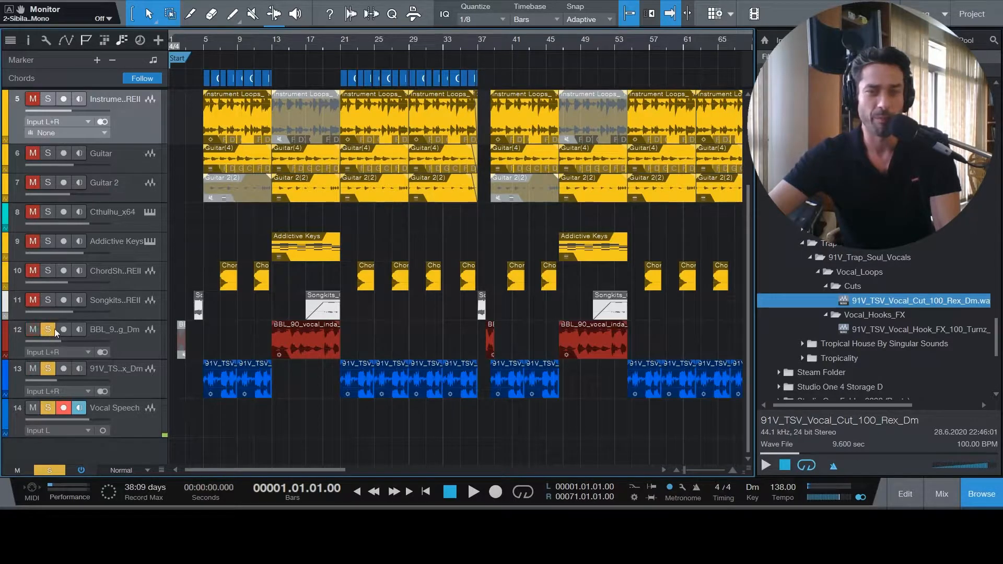
click(200, 40)
key(space)
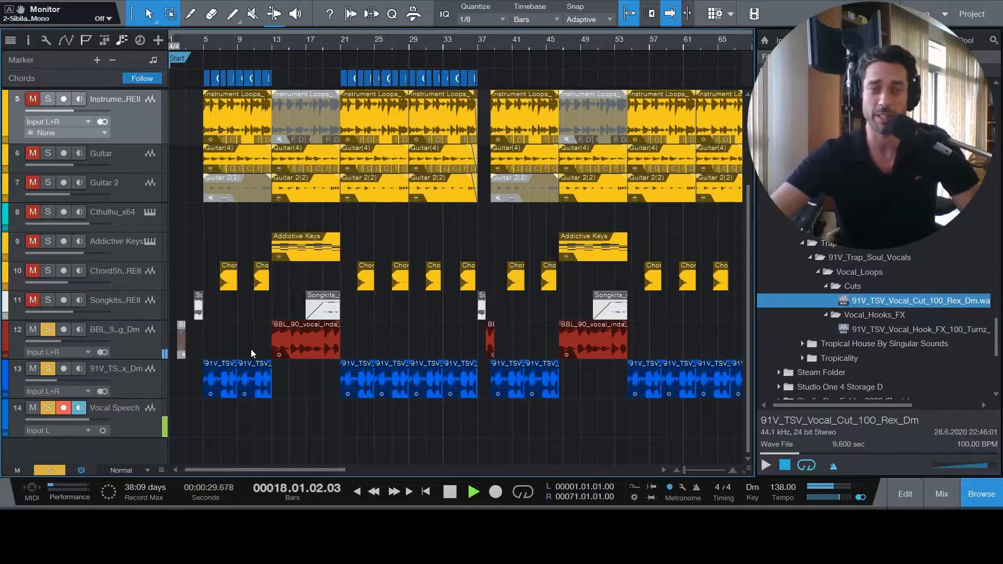
- Add the Songkits track to the soloed playback, and reset the song to its start with all solos cleared
click(48, 299)
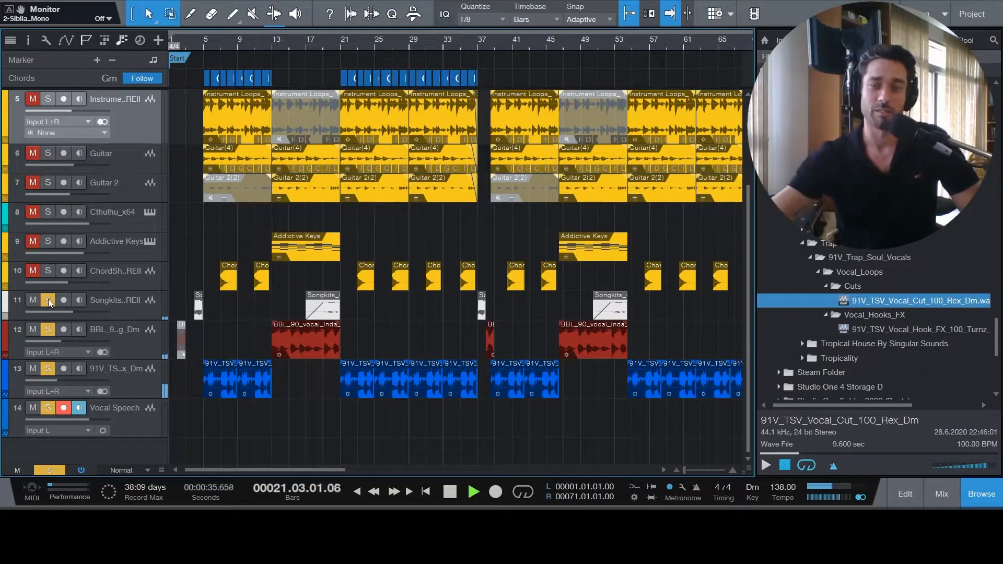
click(451, 492)
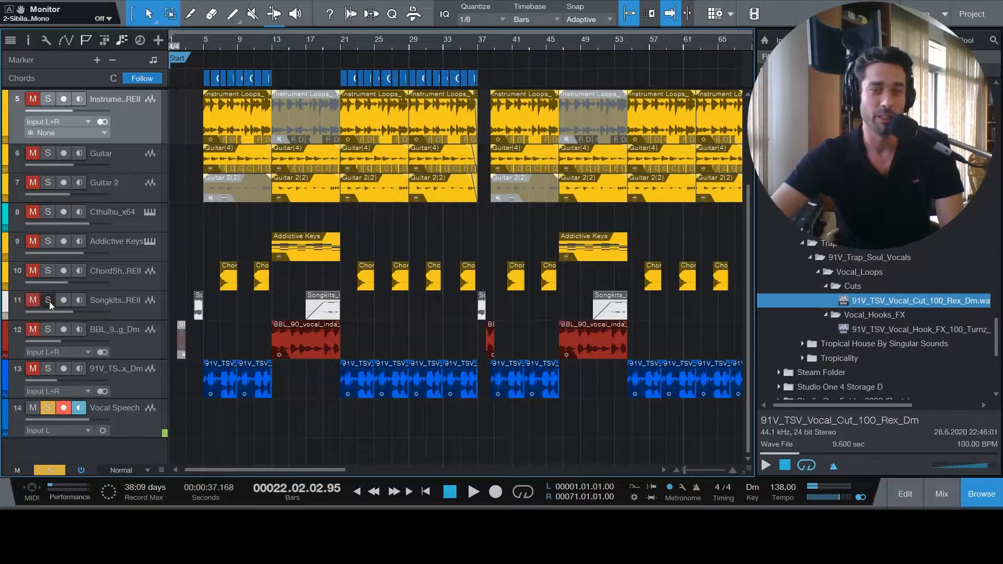
click(47, 408)
click(426, 491)
- Play the full arrangement from the start into the section after bar 37, and return the playhead to the start
drag(686, 467, 684, 466)
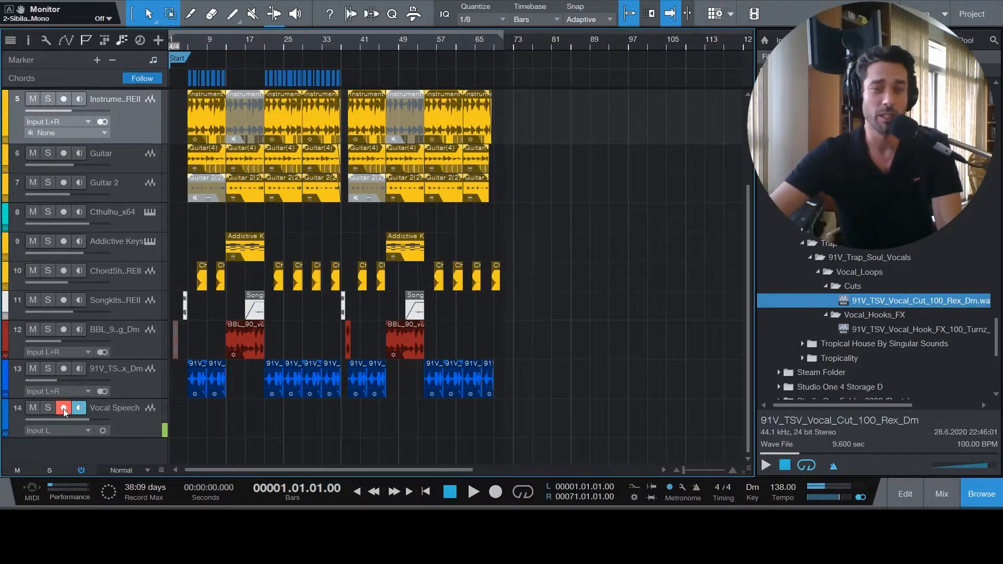
click(473, 492)
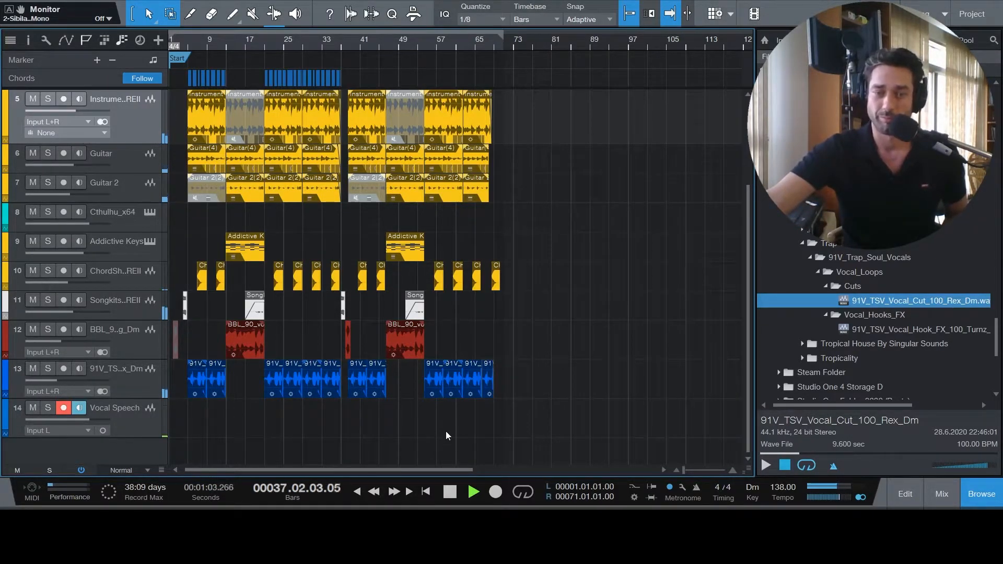
click(451, 491)
click(426, 492)
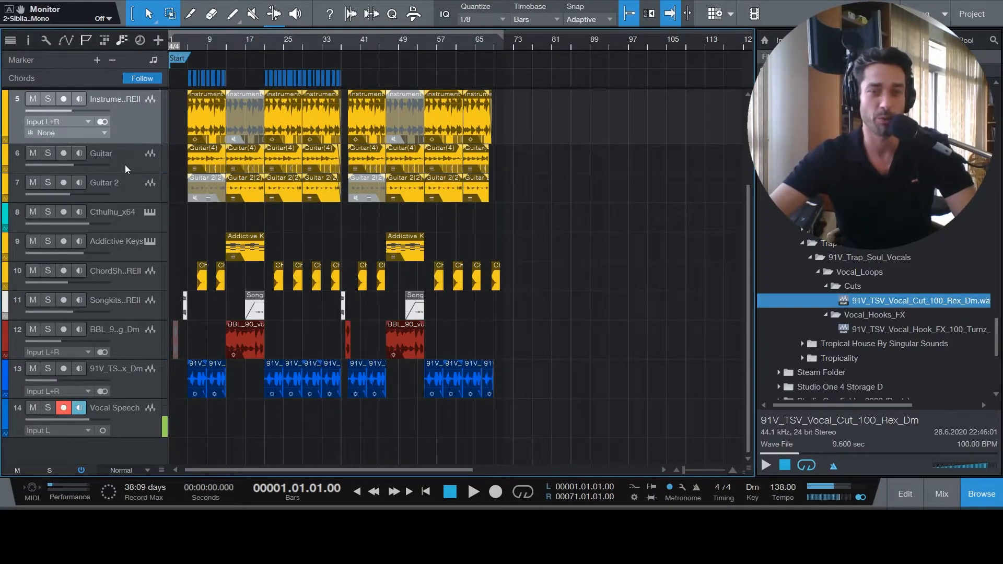
- Solo the Vocal Speech, Guitar and Guitar 2 tracks and play them from about bar 5
click(48, 407)
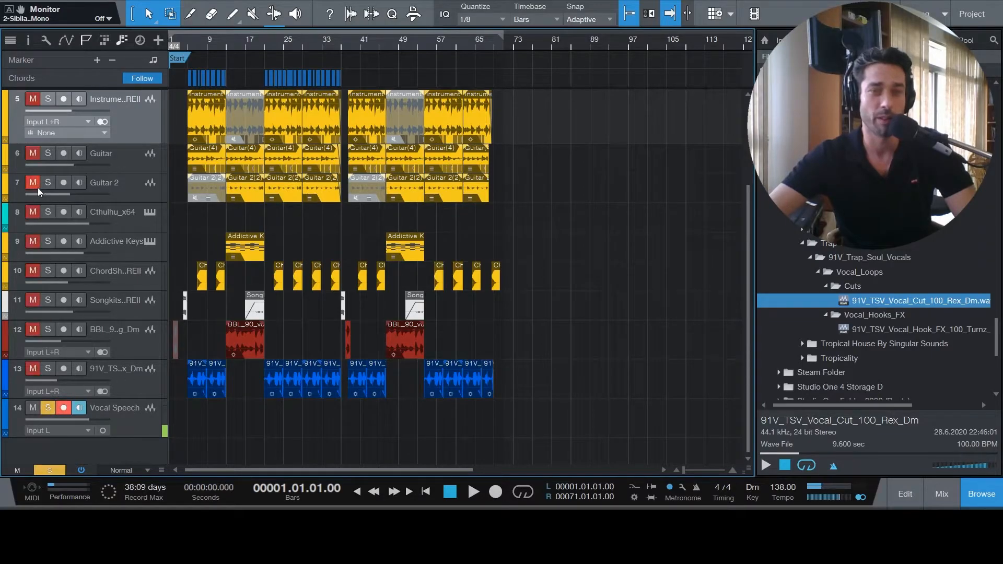
click(48, 153)
click(48, 183)
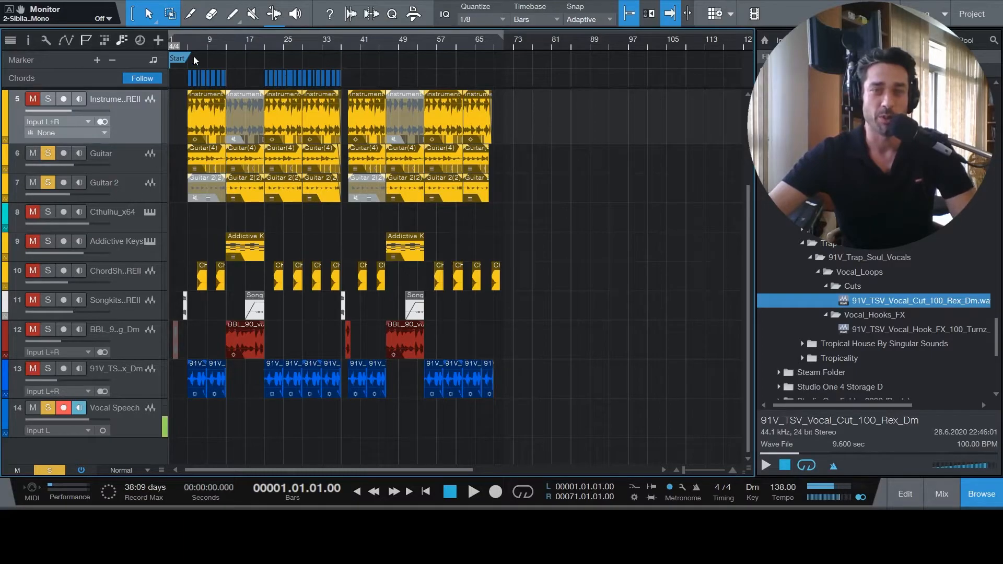
click(190, 39)
key(space)
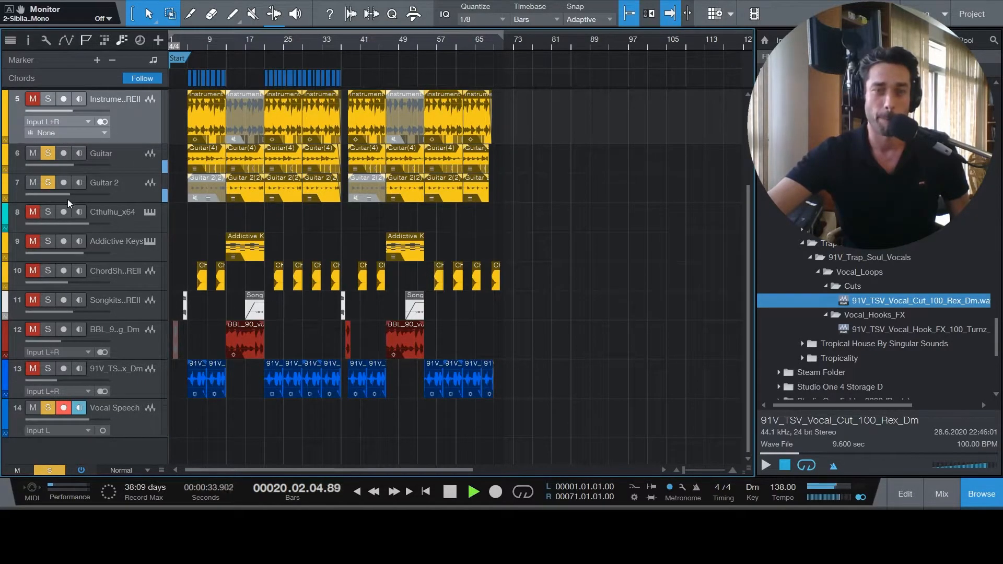
- Clear the solos on both guitar tracks and Vocal Speech during playback, and stop the song
click(51, 183)
click(47, 157)
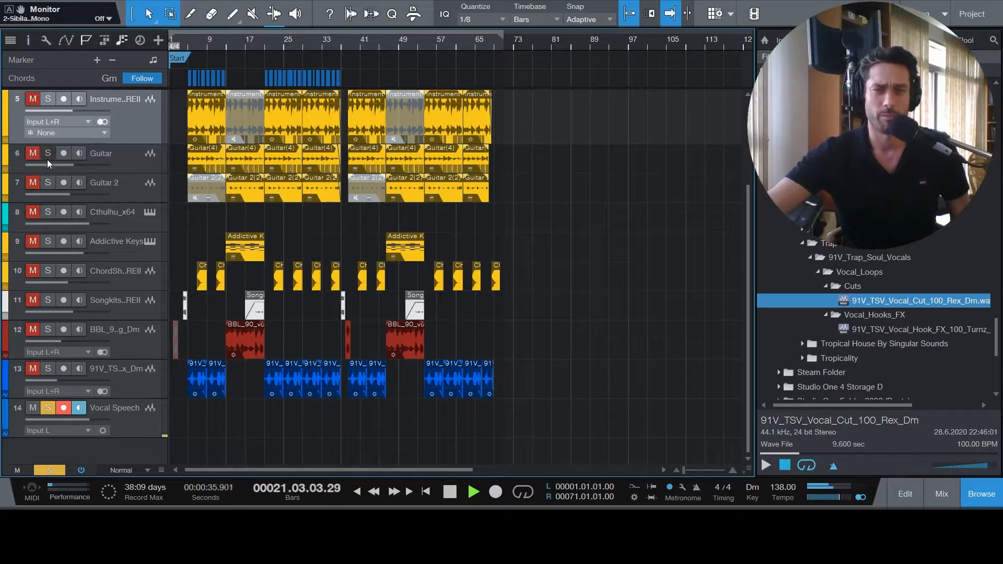
click(49, 407)
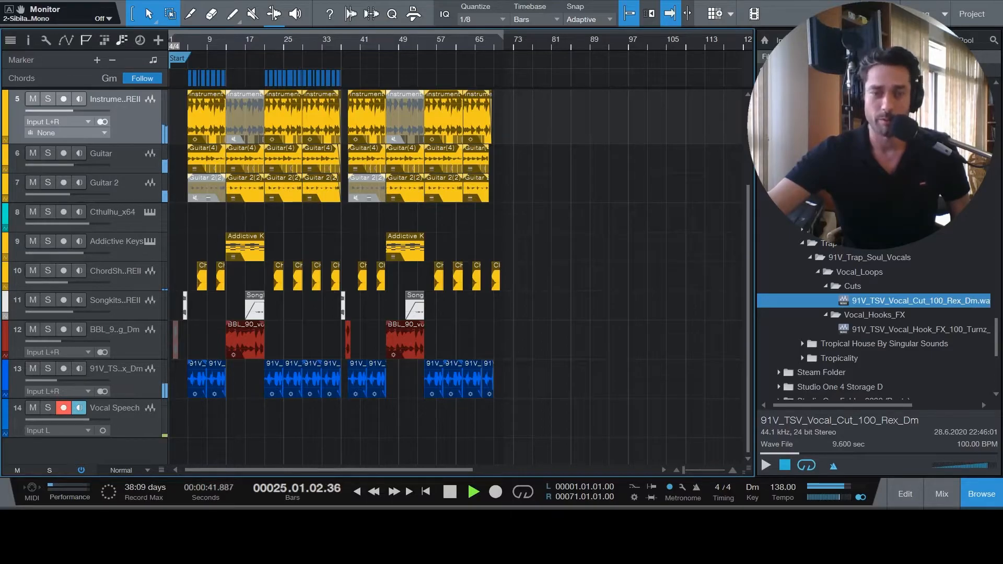
click(450, 497)
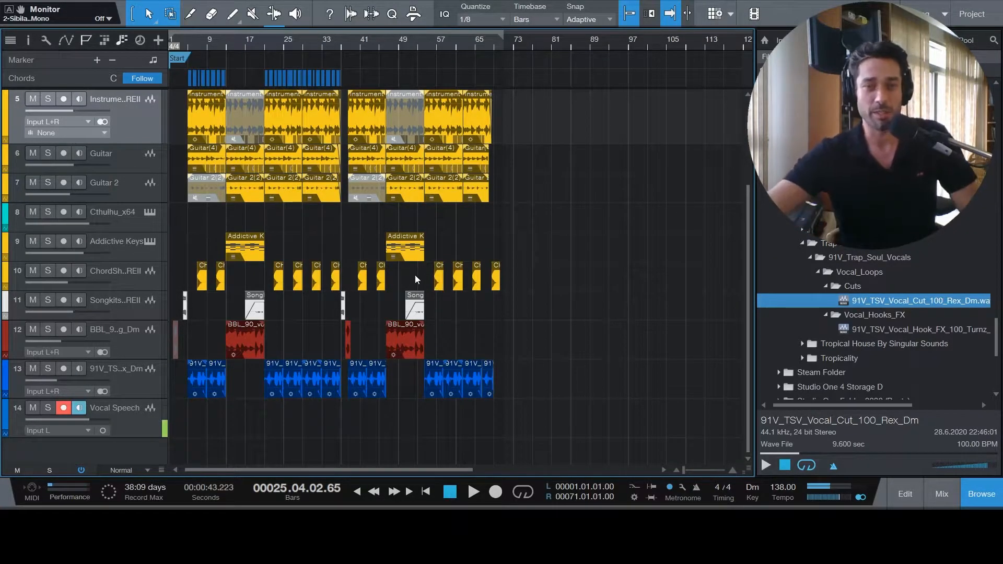
- Open the mixer with the playhead at the song's start, and play the opening bars to check the channel and Main levels
scroll(560, 265, up, 5)
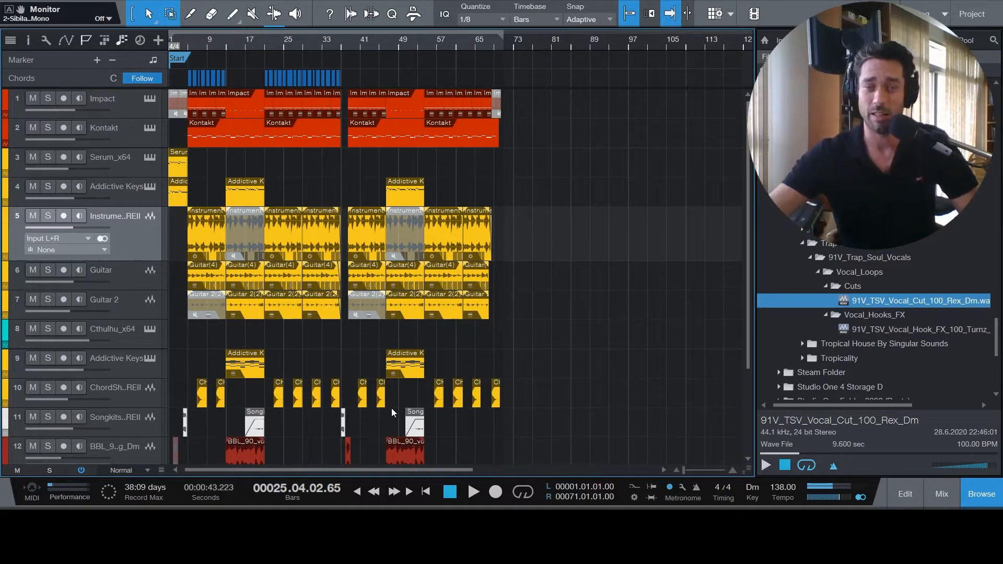
click(426, 492)
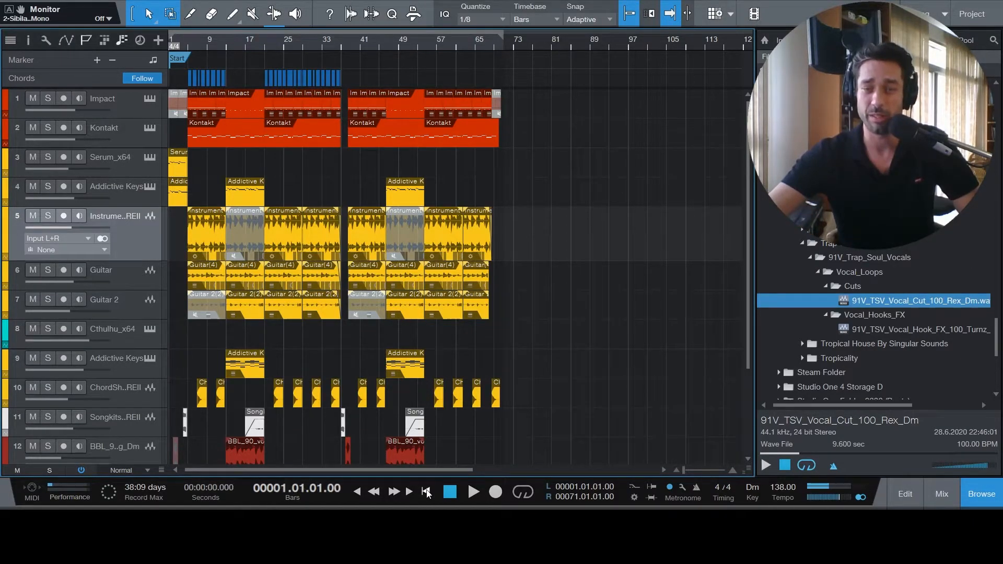
click(941, 494)
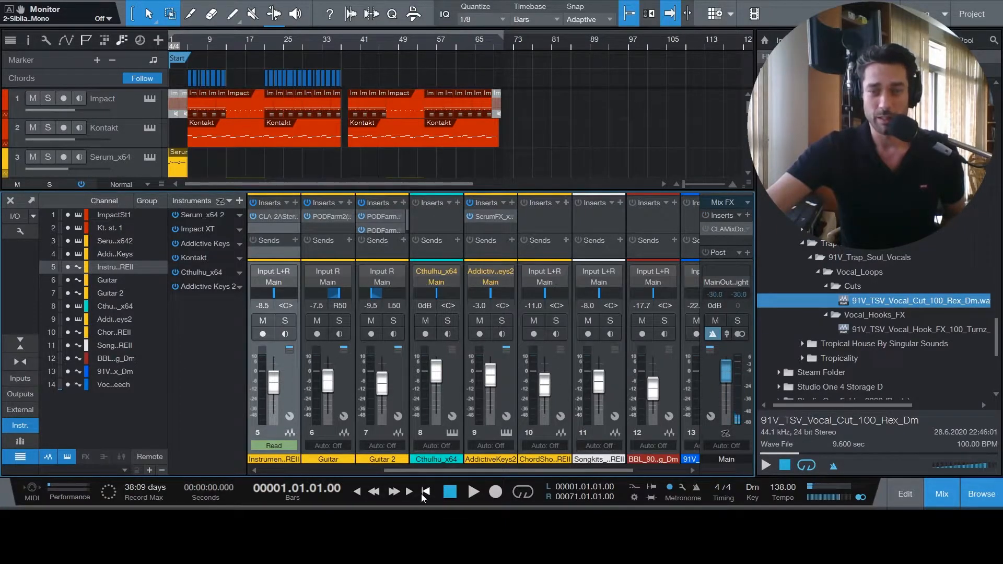
click(474, 492)
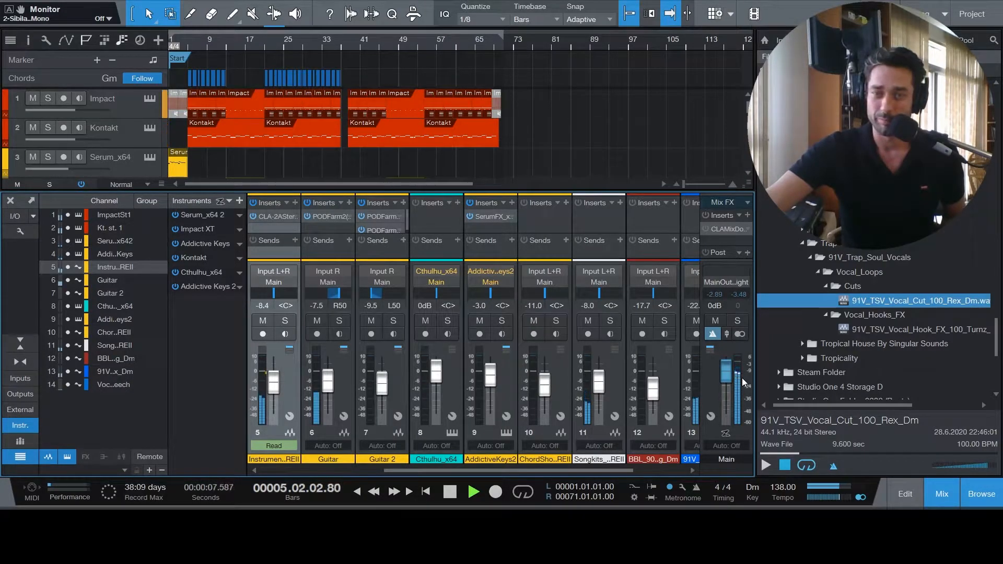
click(450, 493)
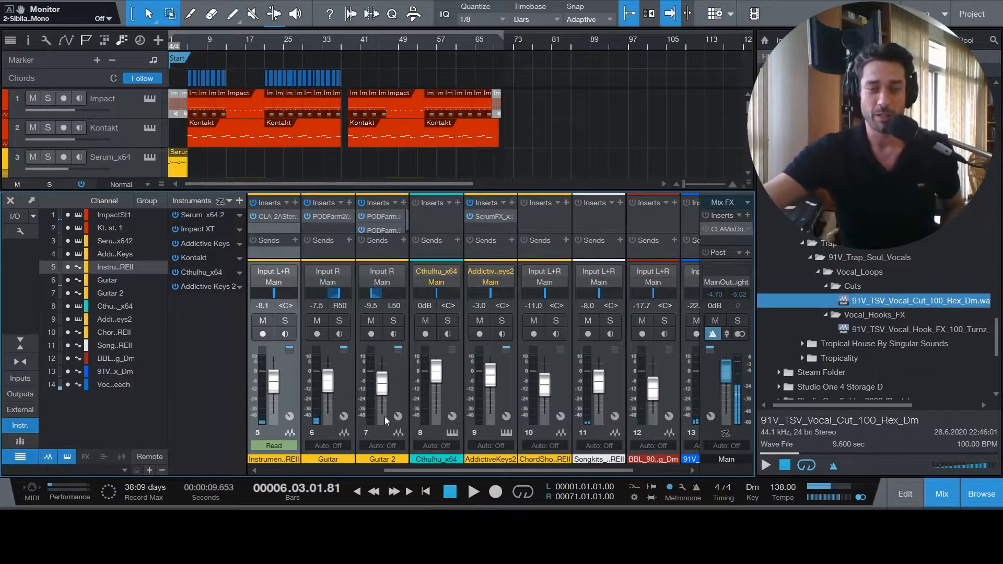
- Select all mixer channels, from Impact St 1 through Vocal Speech
drag(475, 469, 339, 467)
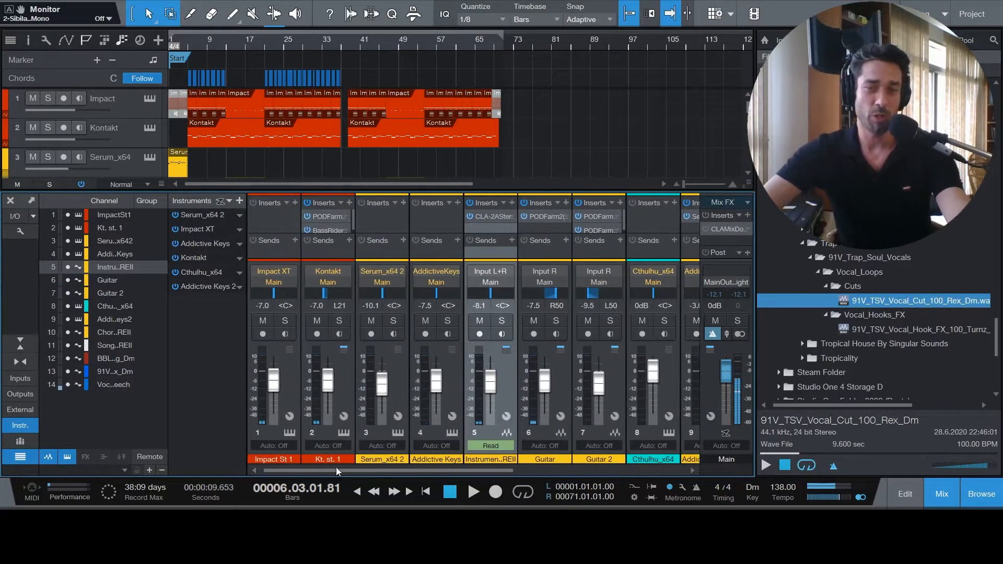
click(284, 372)
drag(410, 469, 580, 469)
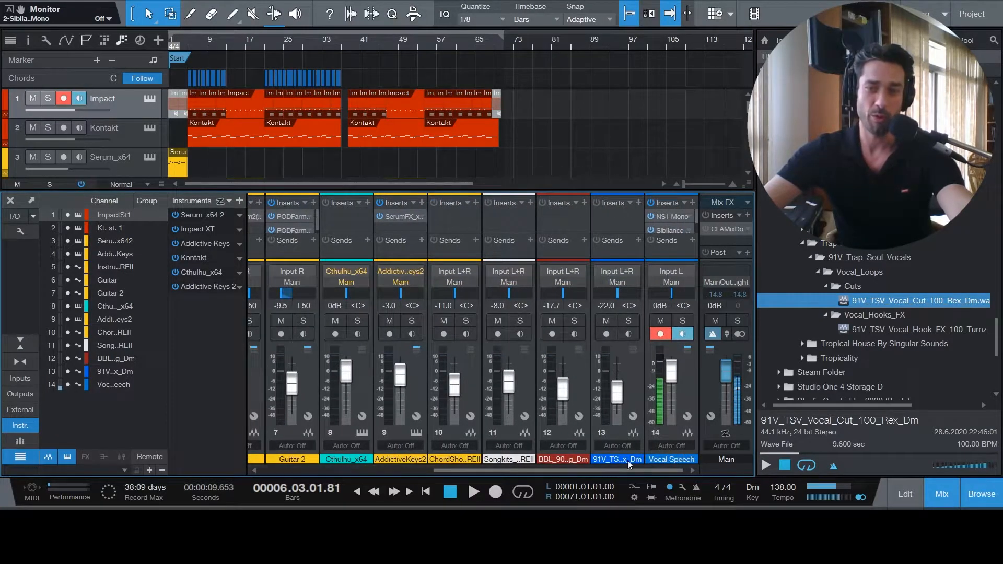
click(682, 386)
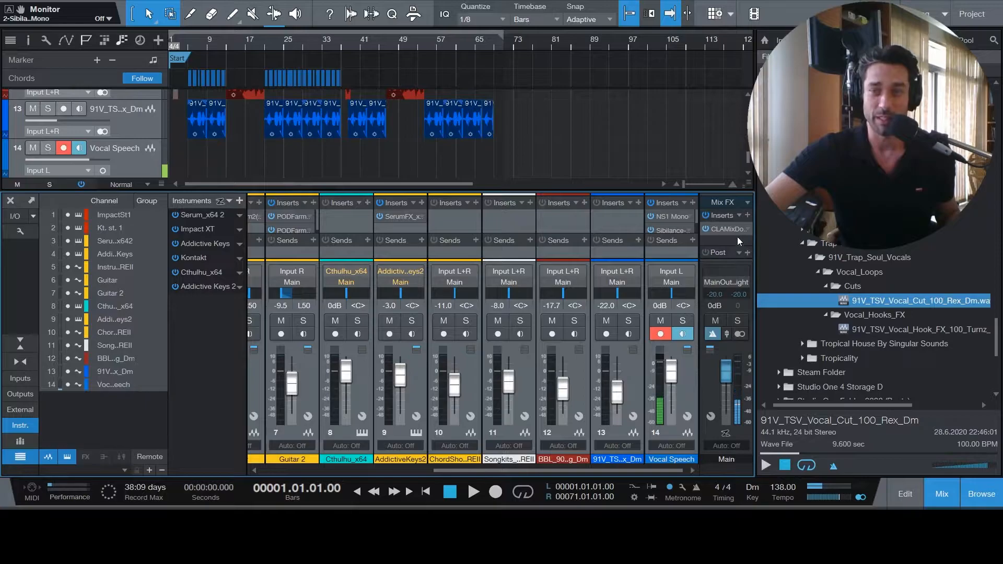
- Inspect the CLA MixDown Stereo plug-in on the Main channel, and close its window
click(723, 230)
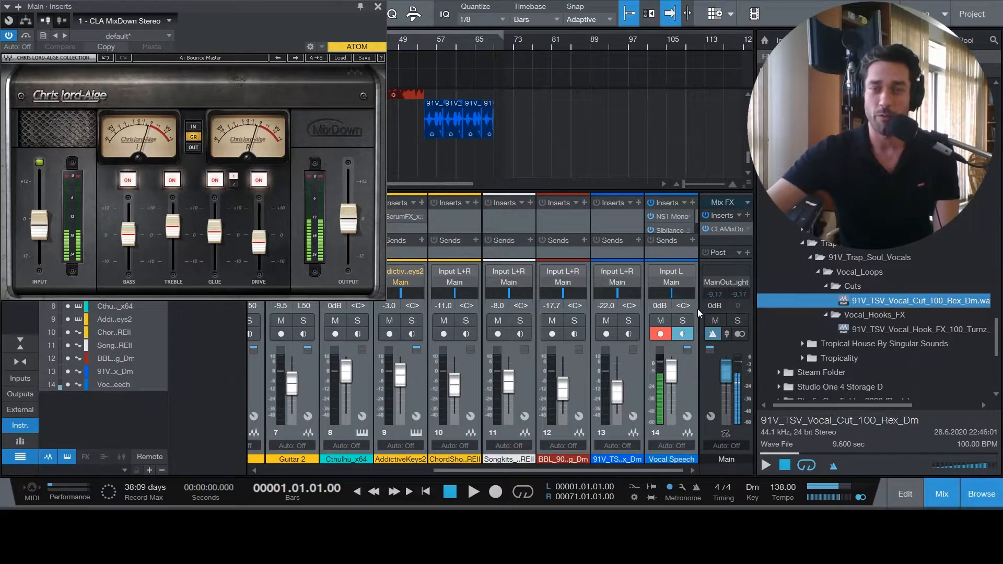
key(Escape)
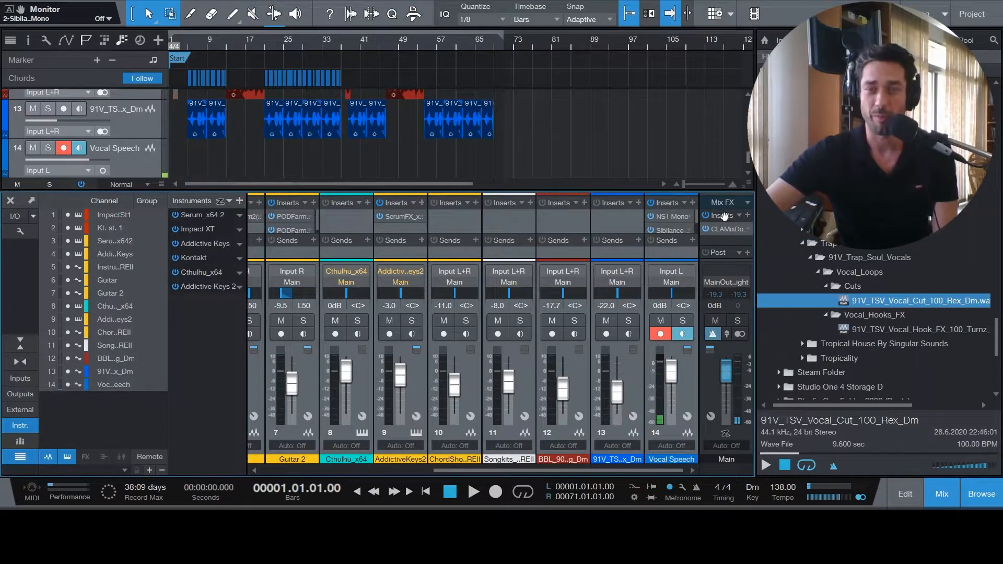
- Bypass the Main inserts, and set the Cthulhu_x64 volume to -5 dB with all channels selected while the song plays from the start
click(705, 215)
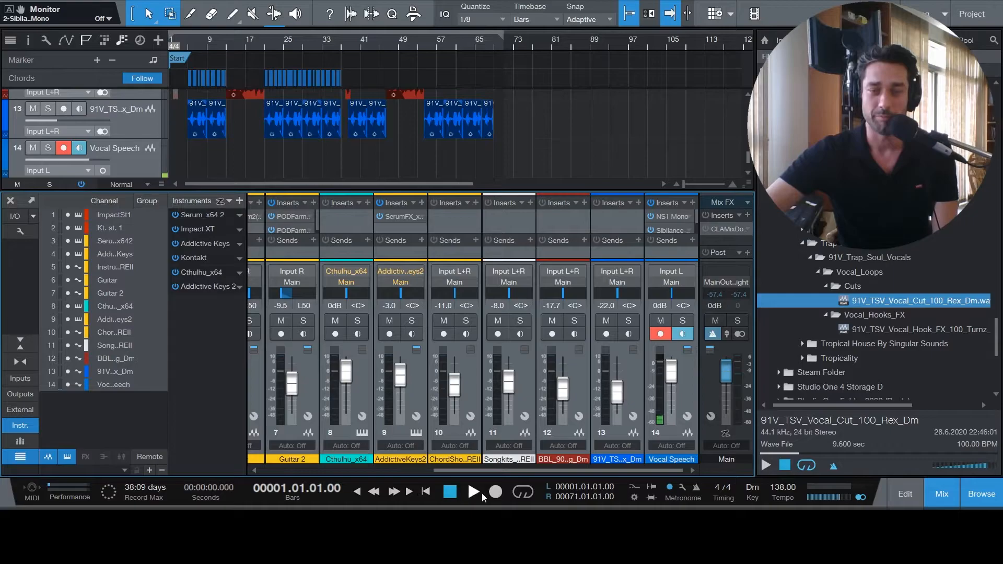
click(478, 491)
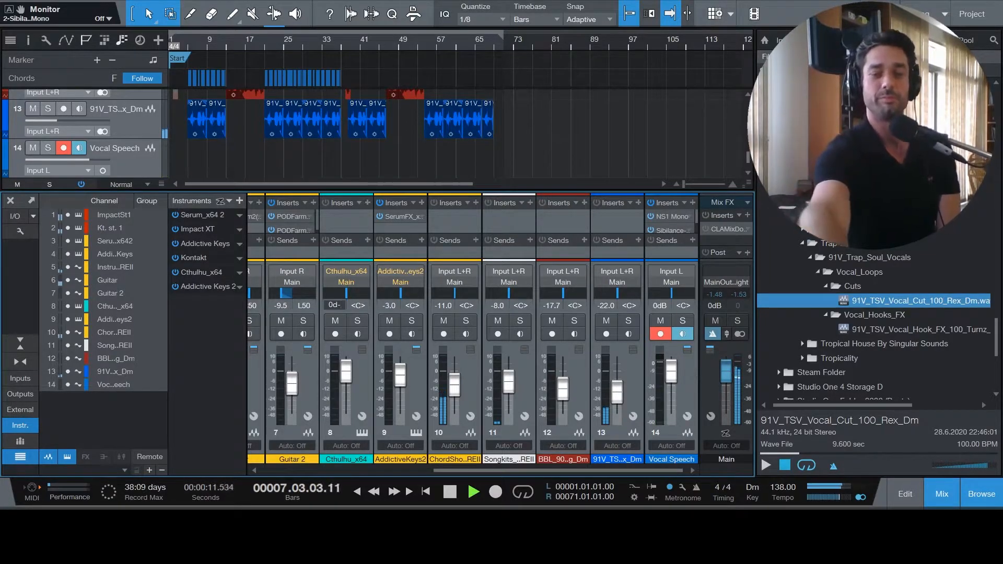
key(BackSpace)
key(BackSpace)
key(BackSpace)
text(-5)
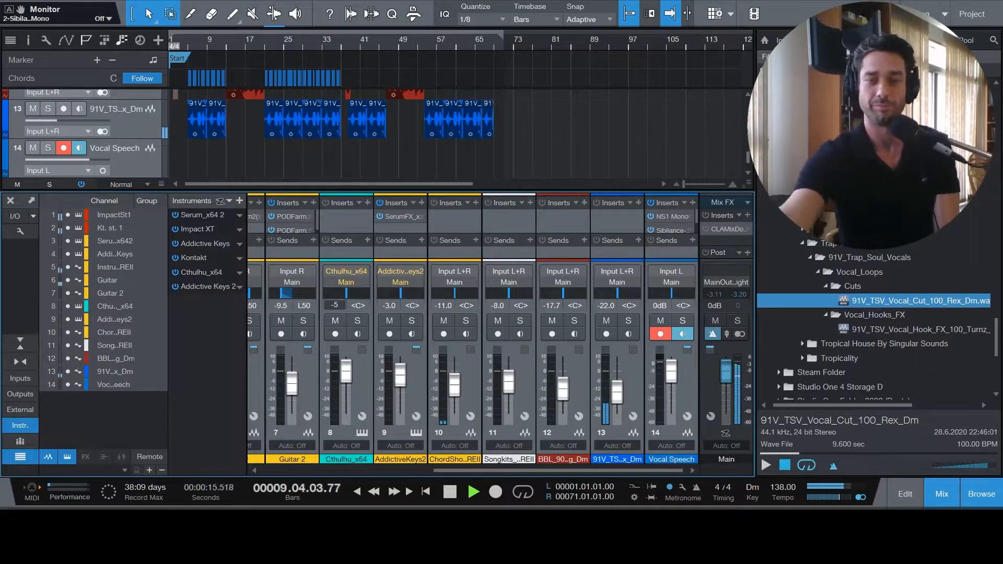
key(Return)
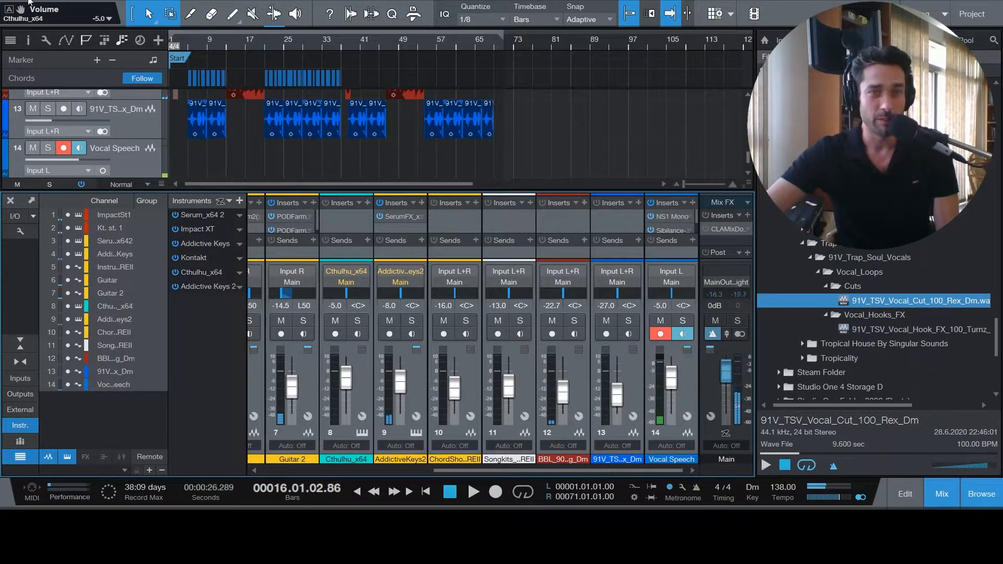
- Undo the volume change on all channels, and re-enable the Main inserts with the playhead at the song's start
scroll(51, 14, up, 5)
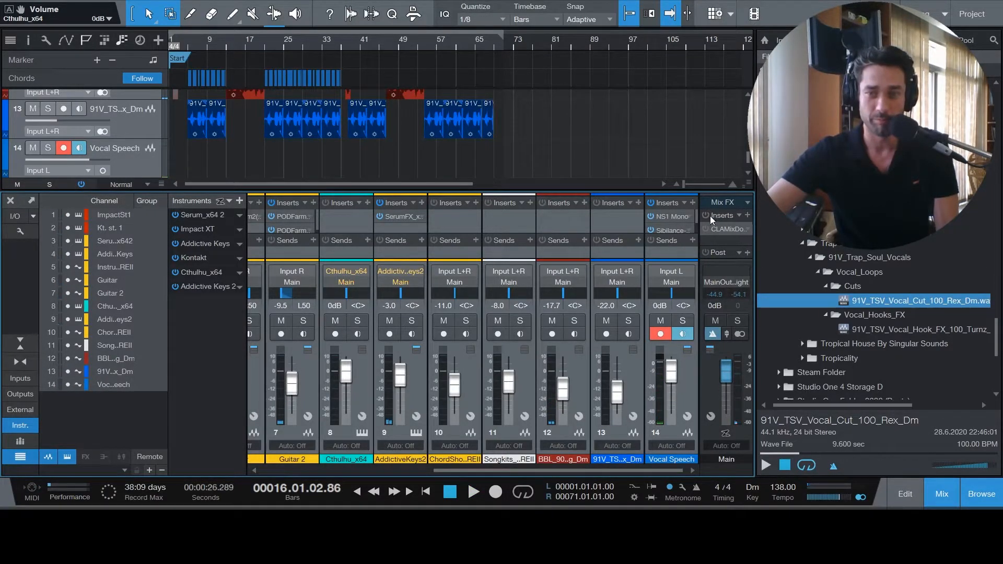
click(706, 214)
click(426, 491)
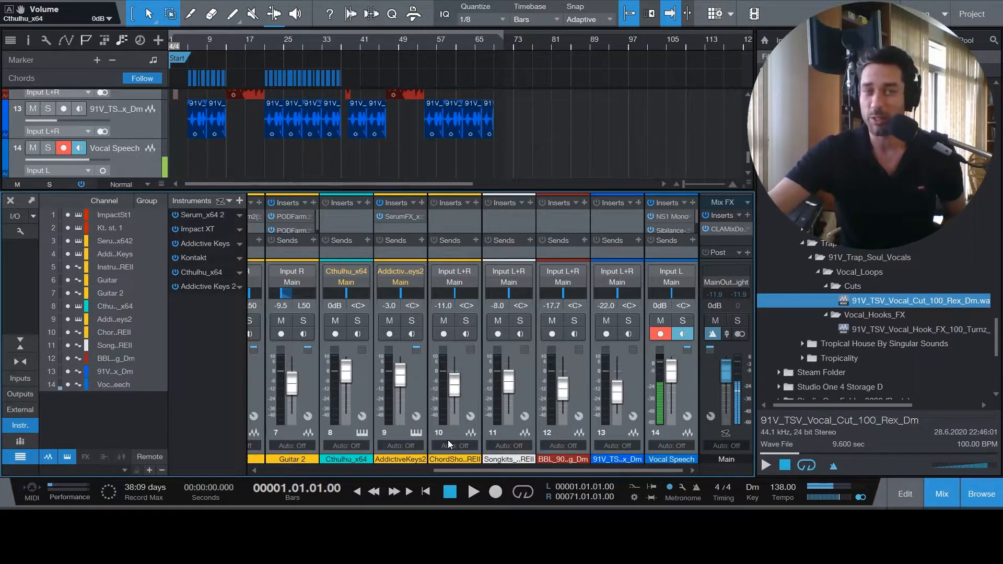
- Select only the Vocal Speech channel, and hide the mixer and browser to show the arrangement from the first track
click(686, 381)
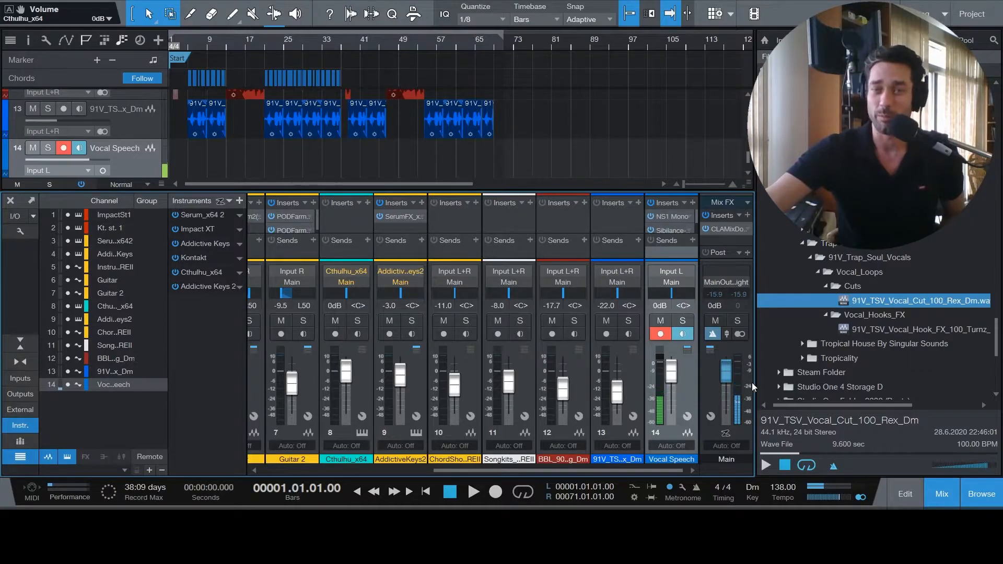
click(948, 497)
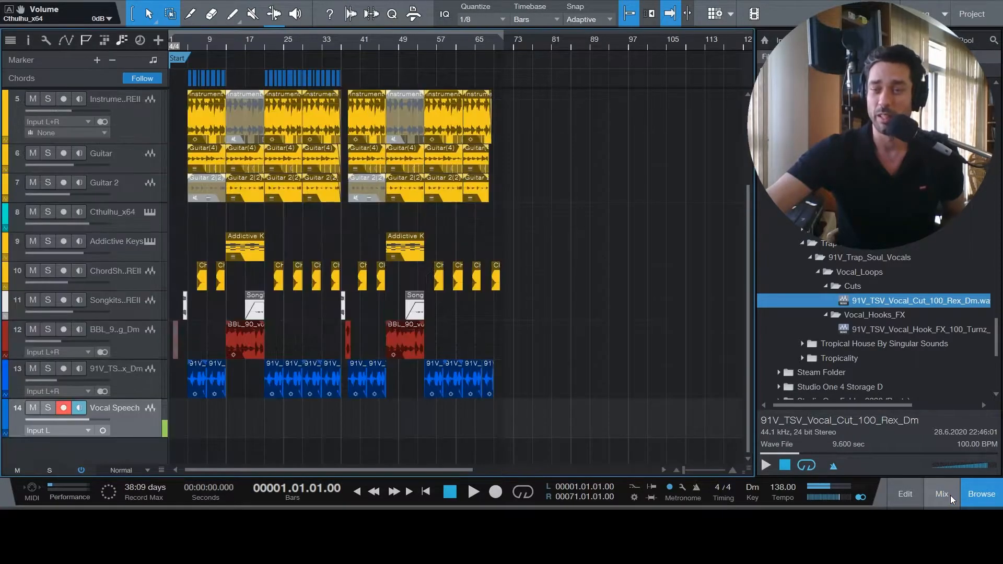
click(975, 493)
scroll(587, 333, up, 2)
scroll(588, 334, up, 1)
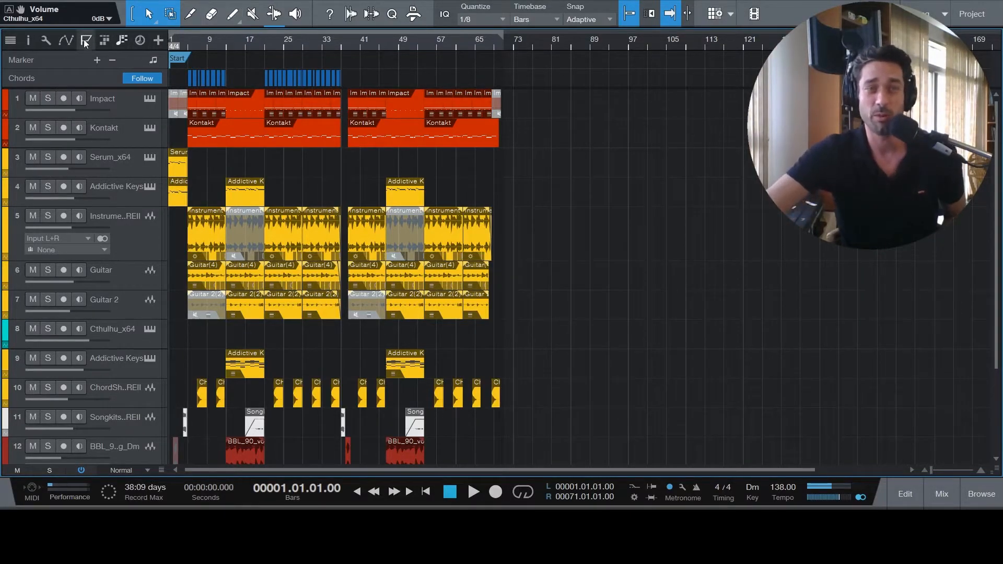
- Show the track automation, examine the Volume envelope on track 5 and the other tracks' lanes, and hide the automation again
click(67, 40)
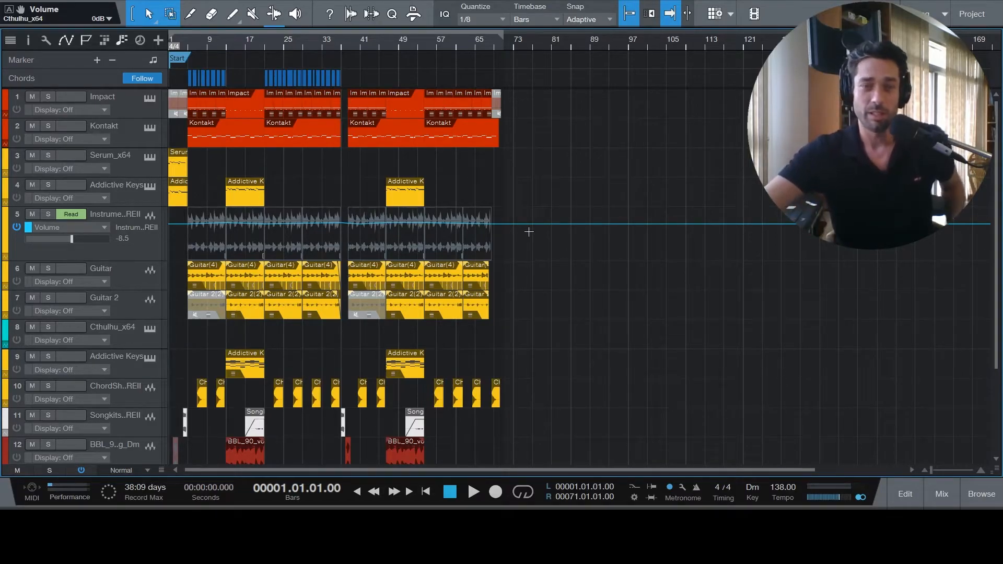
scroll(512, 228, down, 3)
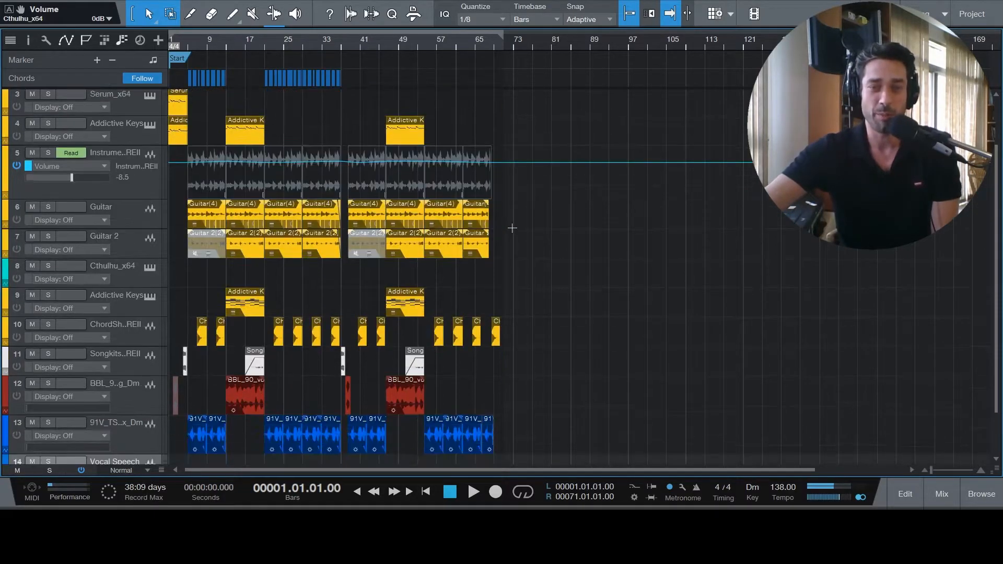
scroll(513, 232, down, 1)
scroll(513, 232, up, 4)
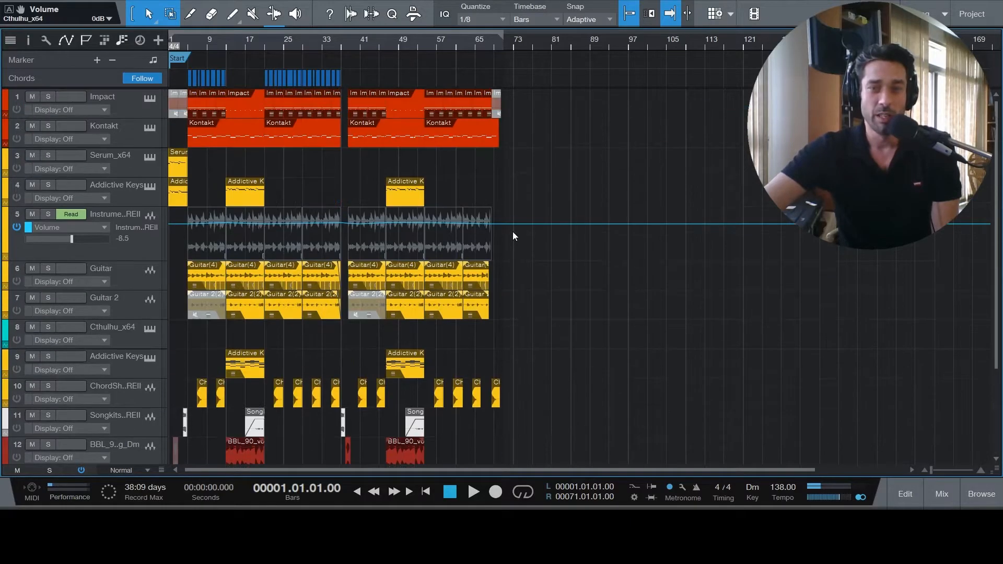
click(68, 43)
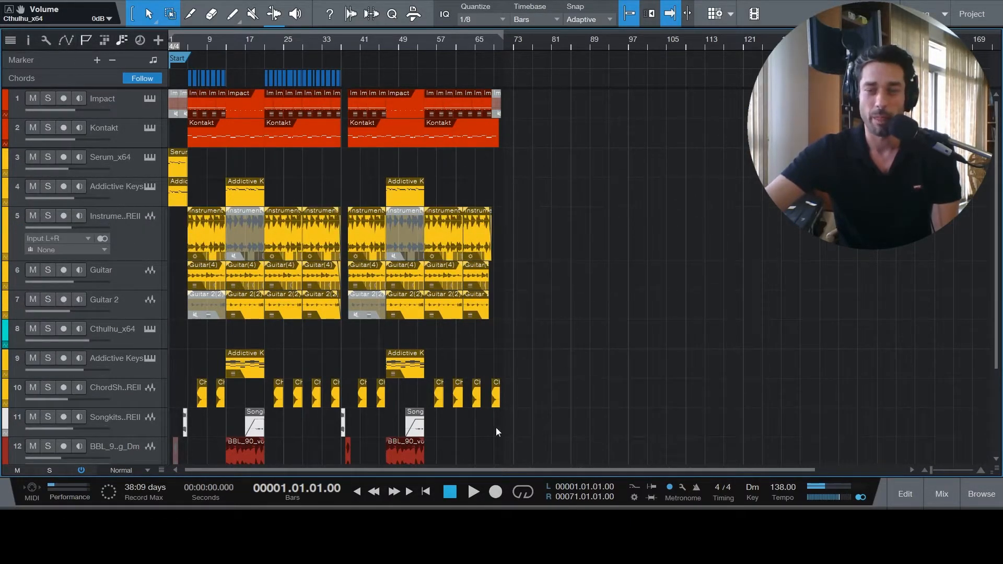
- Select the Kontakt track, inspect its Scarbee Rickenbacker Bass instrument, and close the instrument window
click(121, 131)
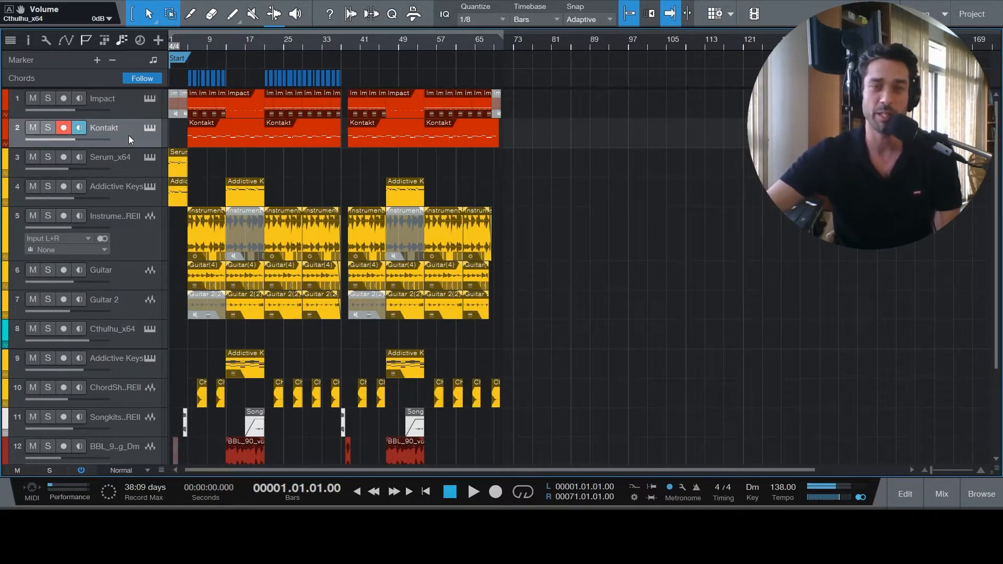
click(150, 128)
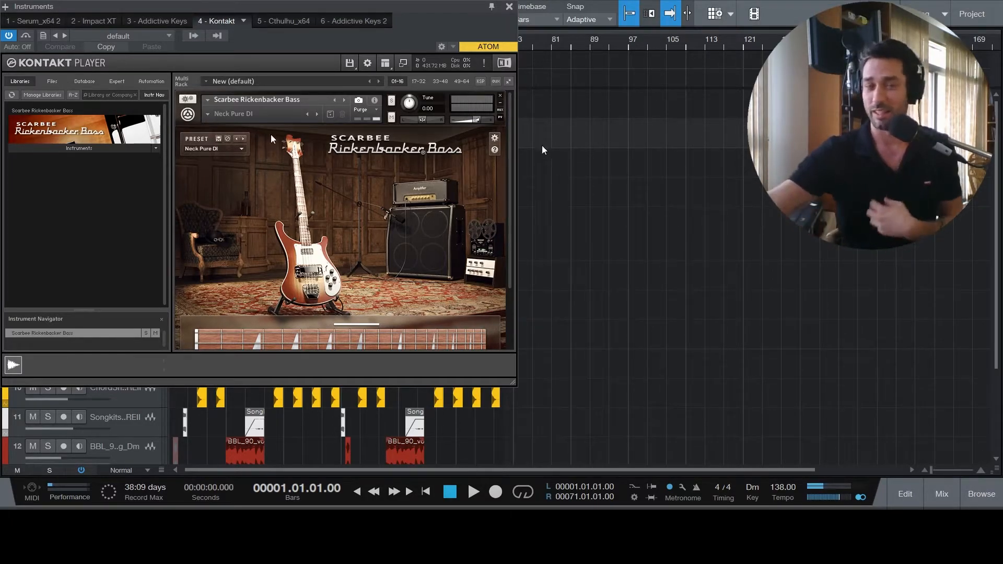
click(509, 7)
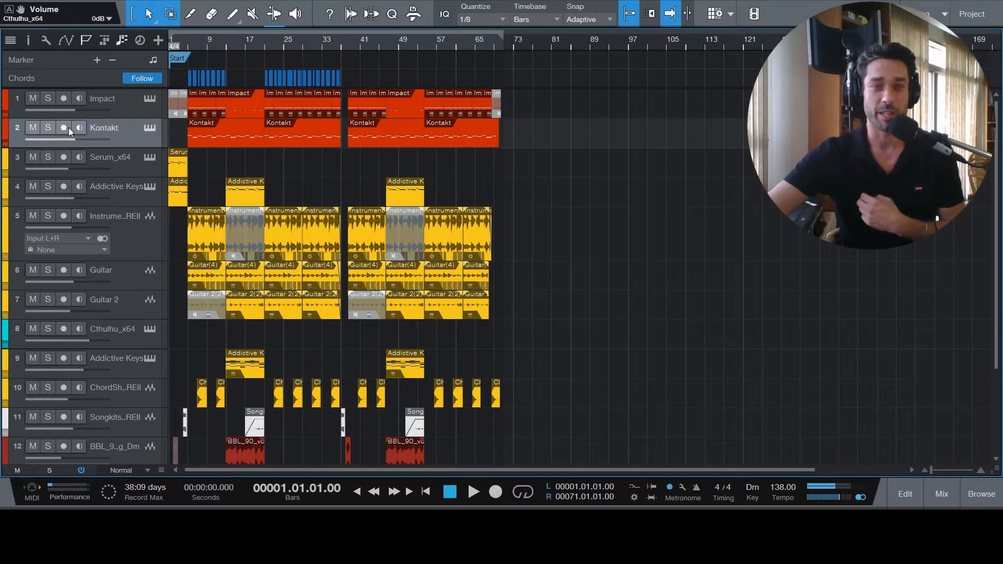
- Show the mixer, and inspect the POD Farm Bass Amps insert on the Kontakt channel
click(940, 496)
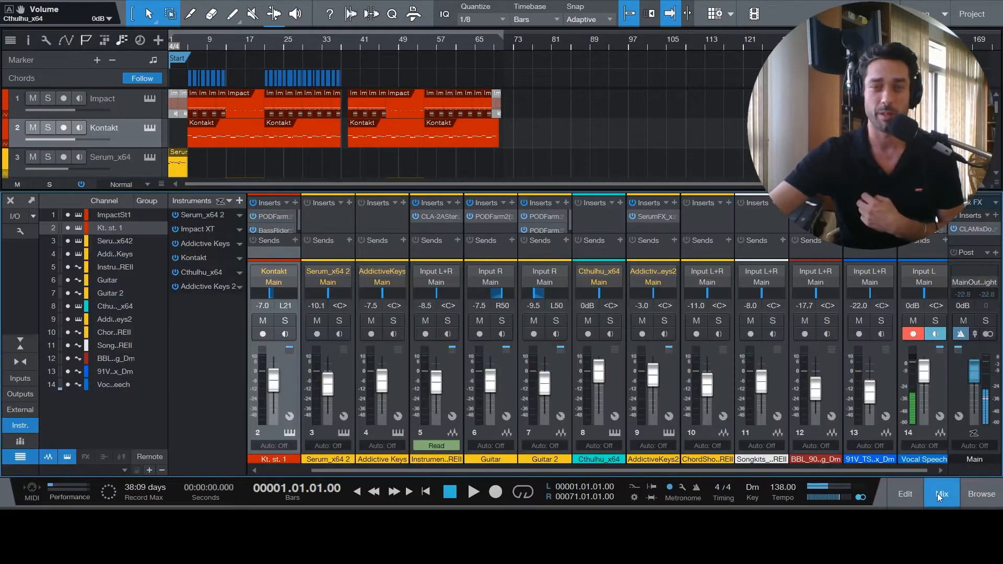
click(132, 131)
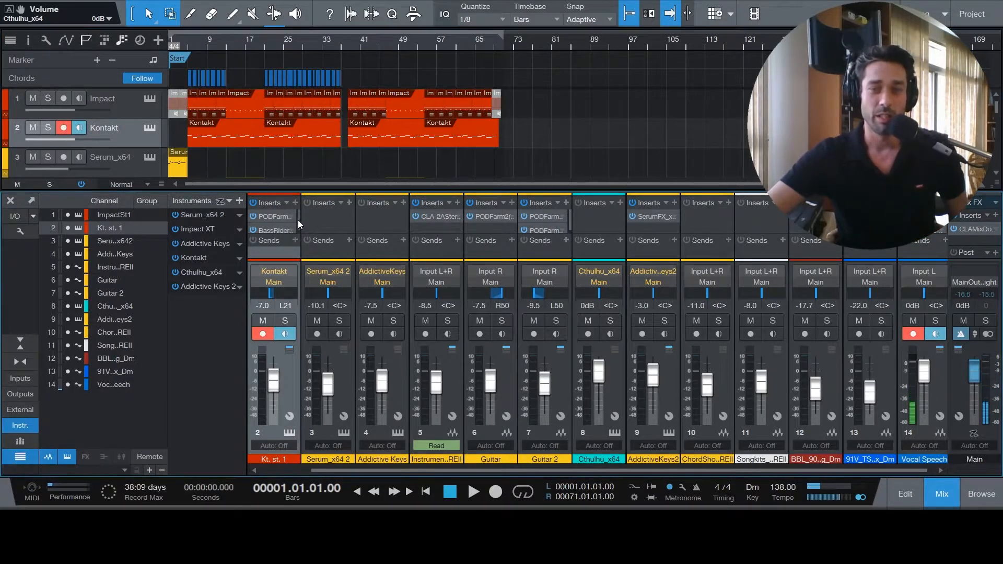
click(268, 214)
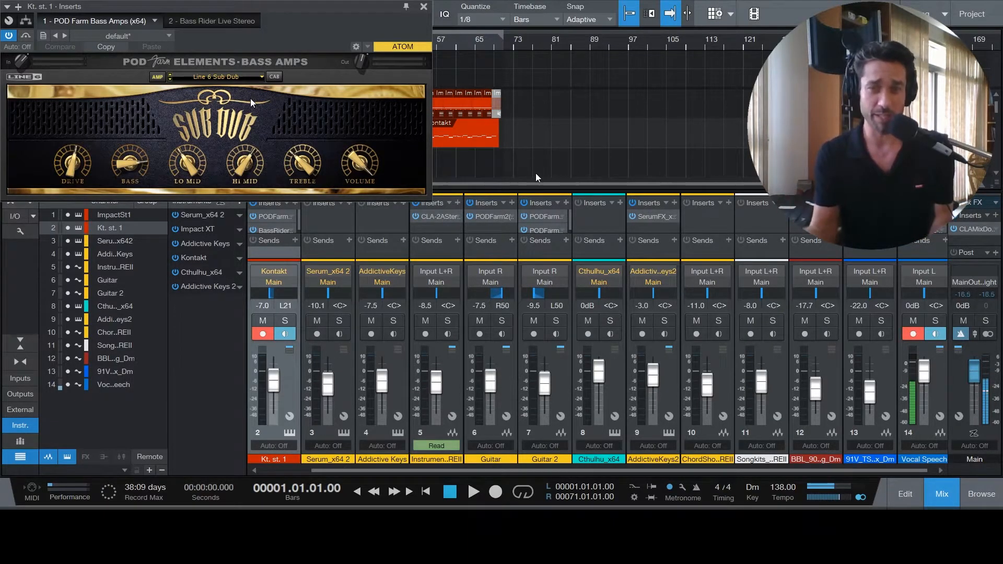
click(423, 7)
- Solo the Kontakt and Vocal Speech tracks, and hide the mixer
click(47, 126)
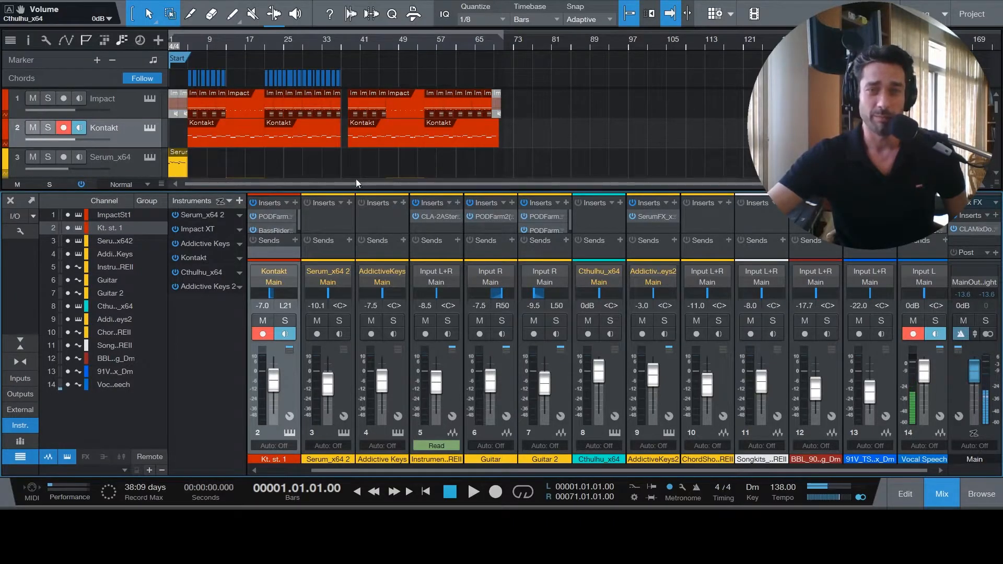
click(949, 498)
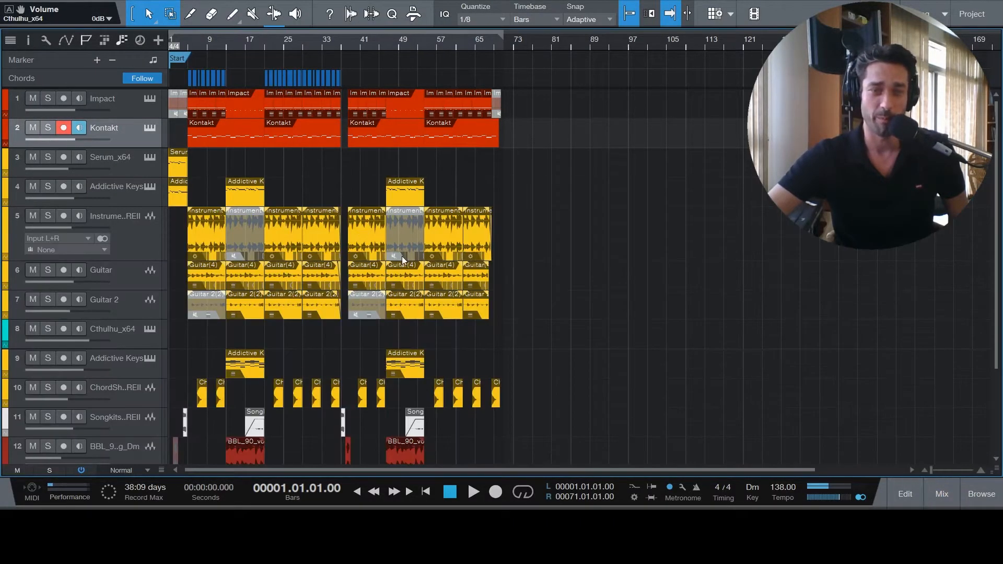
scroll(80, 374, down, 4)
click(47, 409)
scroll(505, 315, up, 4)
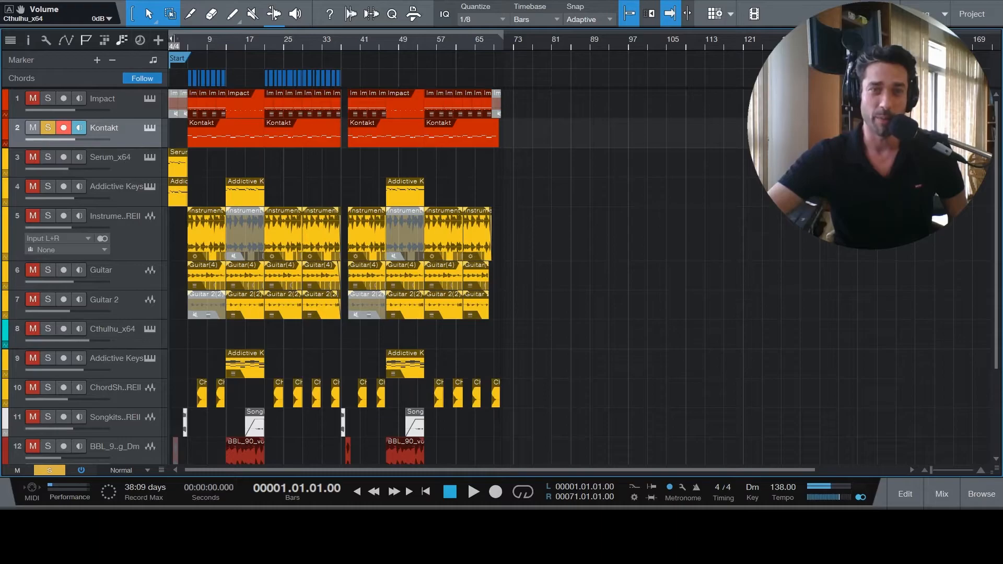
- Play the soloed Kontakt bass part from bar 5 to about bar 14, and stop playback
click(187, 40)
key(space)
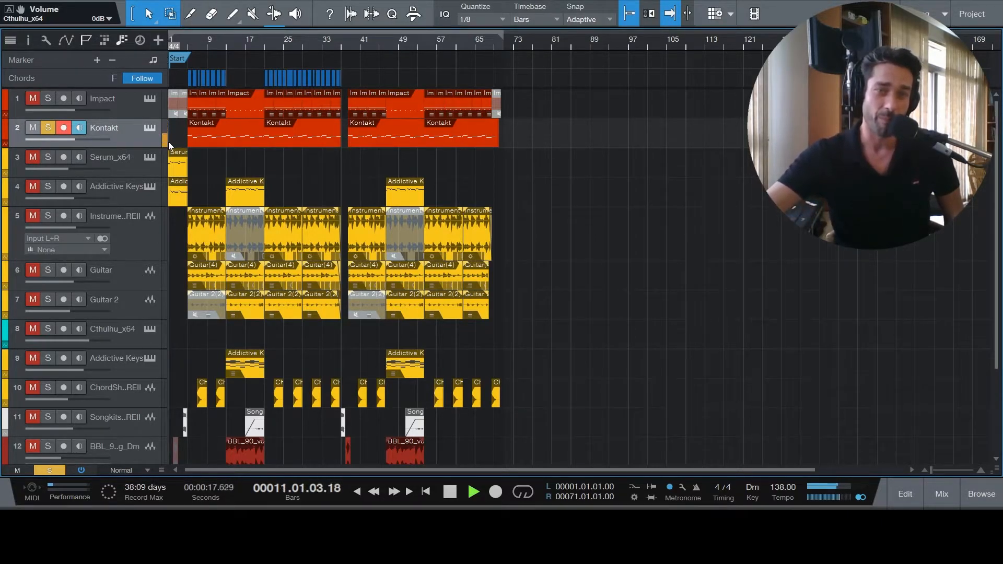
click(452, 493)
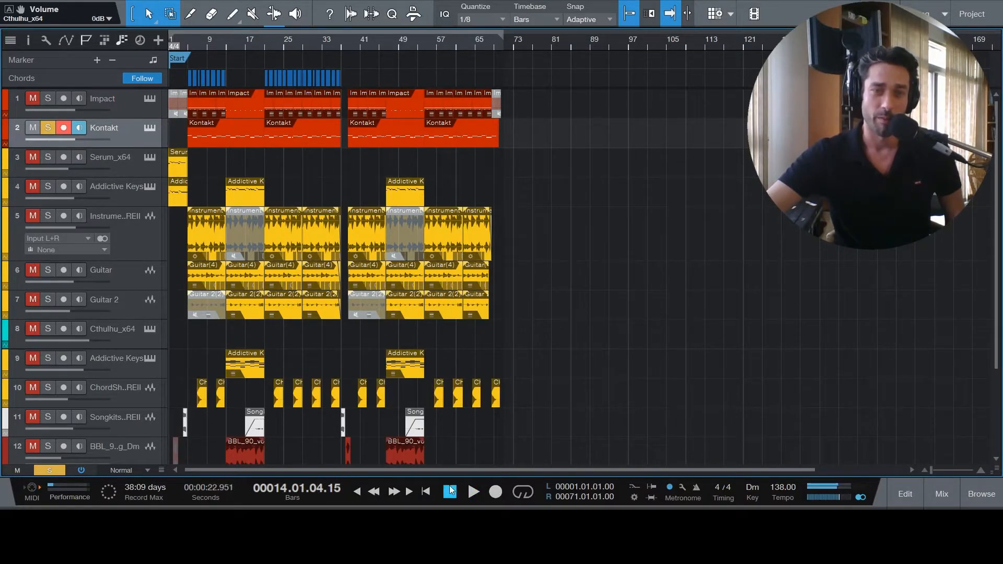
- Clear the solos on Kontakt and Vocal Speech, and move the playhead to bar 5
click(48, 130)
scroll(527, 254, down, 4)
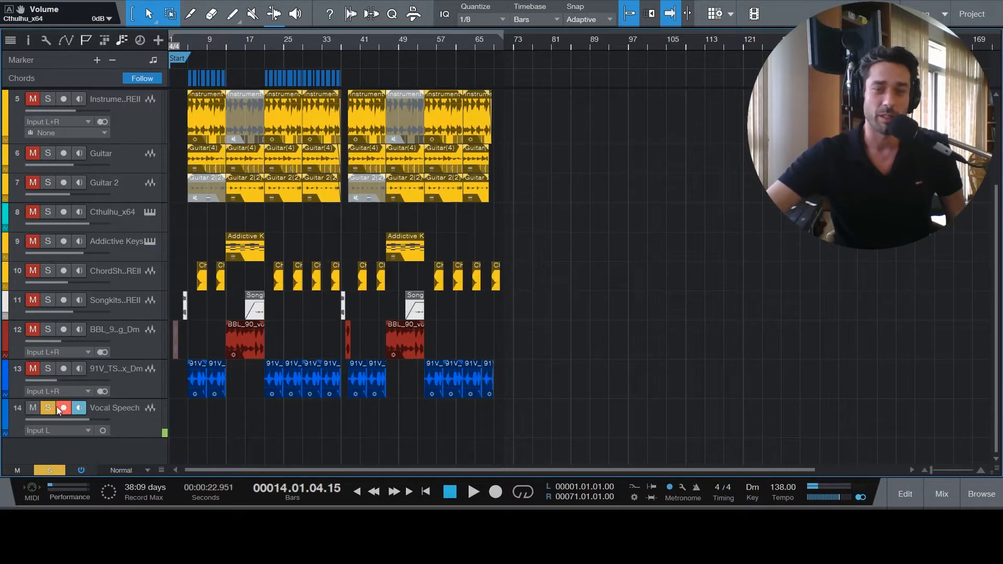
scroll(506, 365, up, 4)
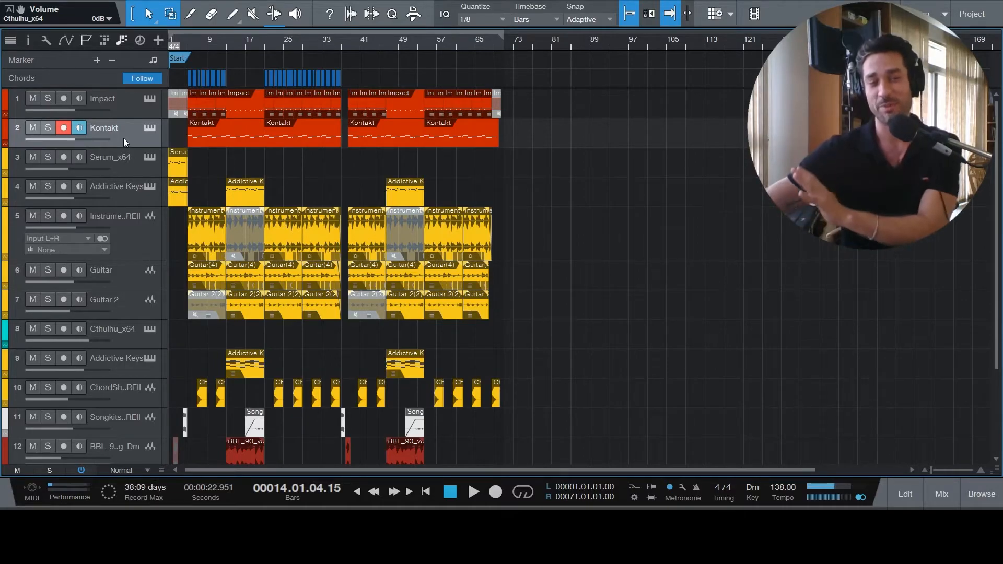
click(189, 42)
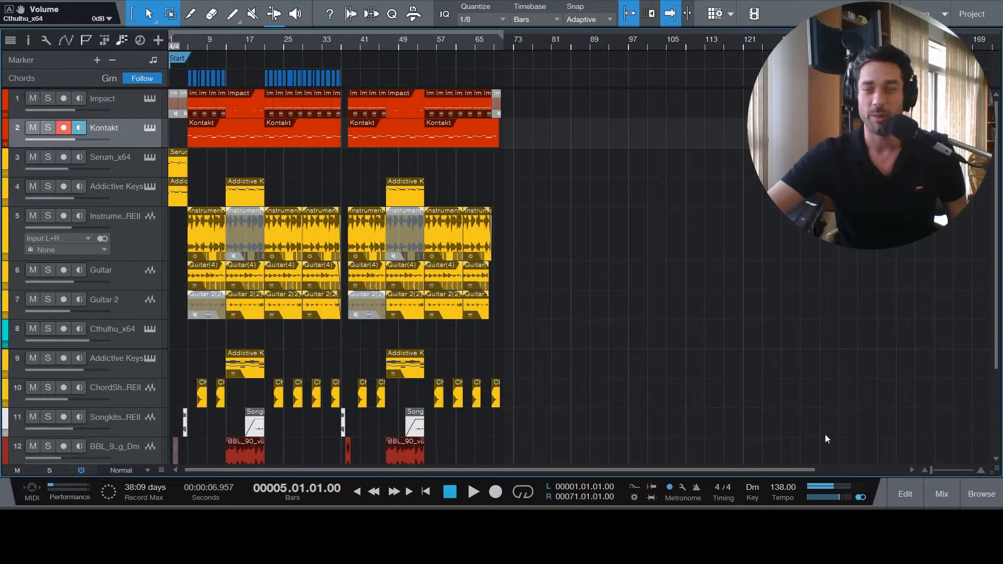
- Show the mixer, and open the Bass Rider Live insert on the Kontakt channel to examine its Target setting
click(942, 491)
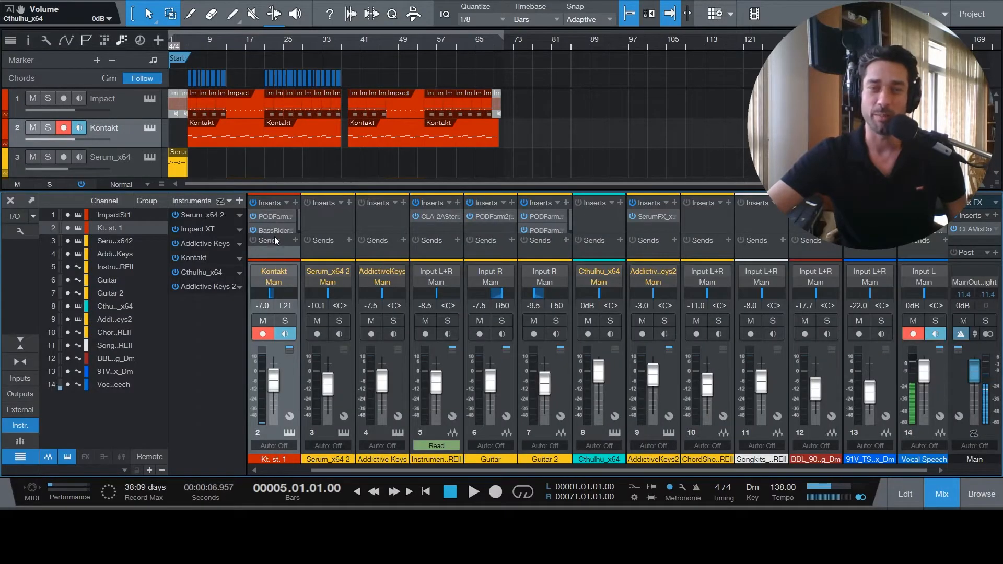
click(269, 230)
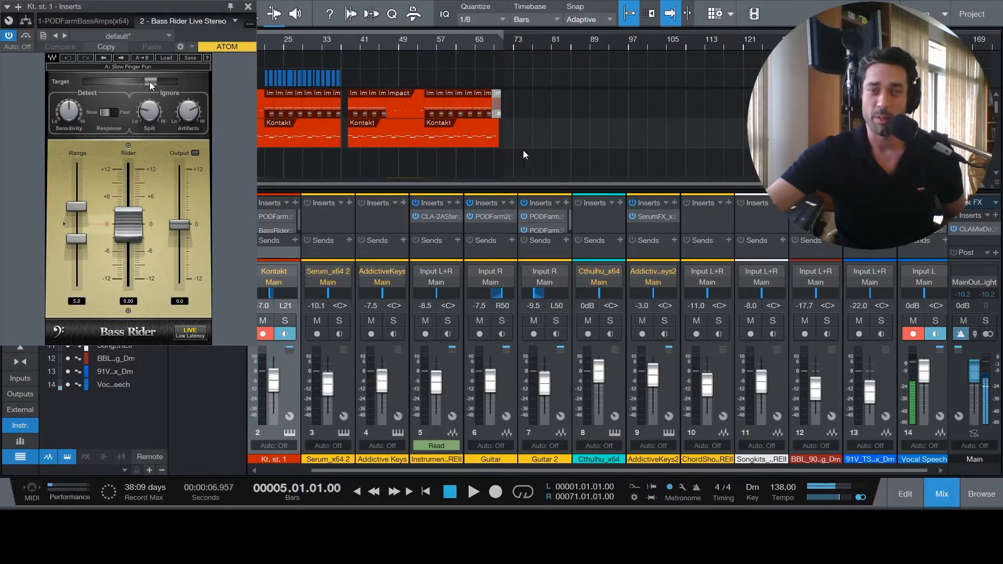
mouse_move(151, 81)
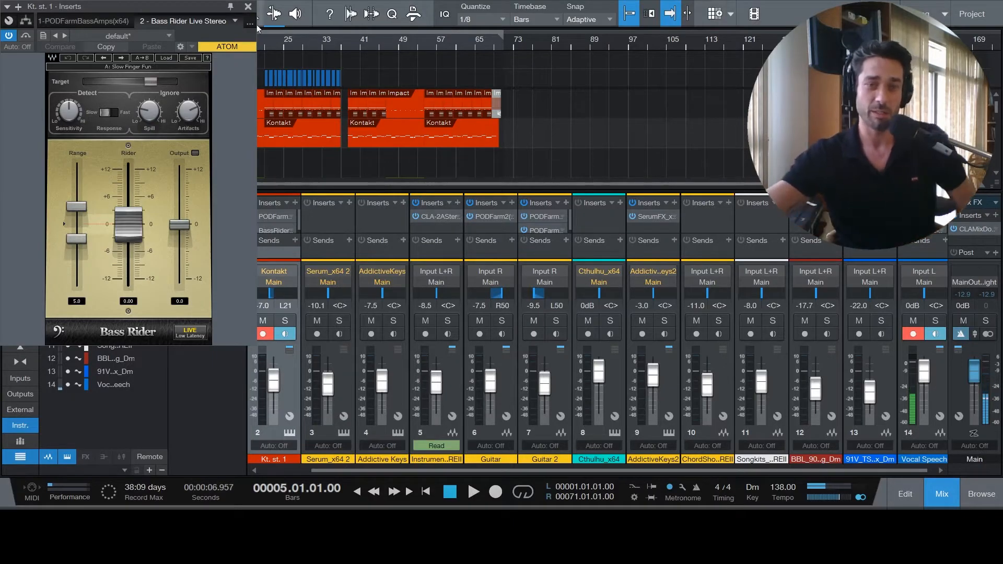
- Close the Bass Rider window, hide the mixer, and solo the Kontakt and Vocal Speech tracks
click(248, 6)
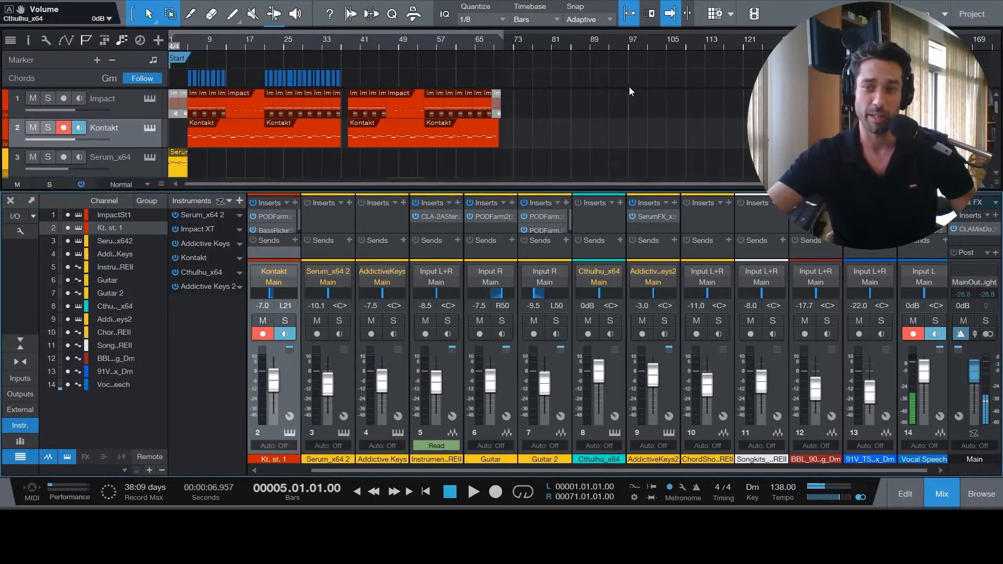
click(939, 491)
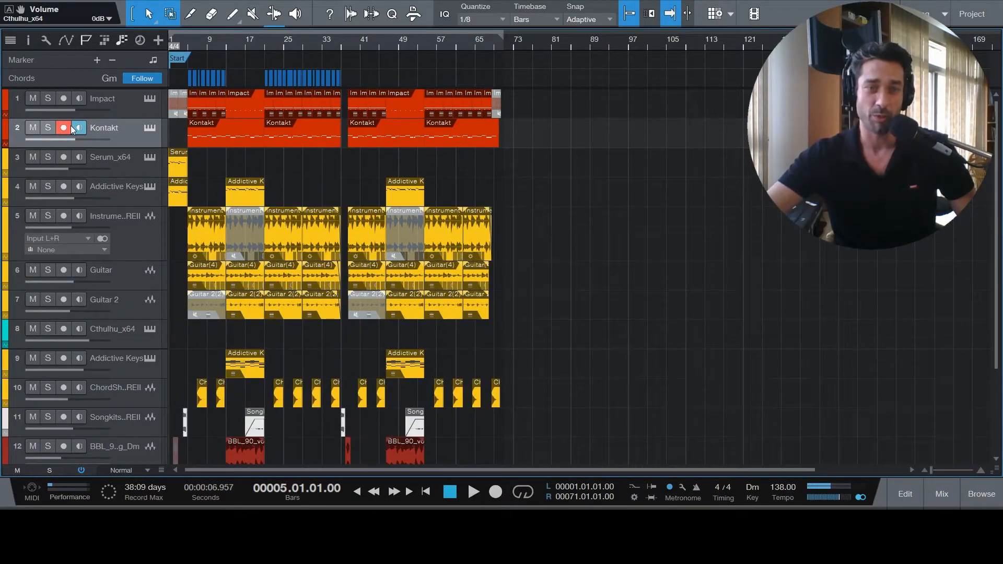
click(50, 130)
scroll(644, 241, down, 4)
click(48, 409)
scroll(544, 355, up, 4)
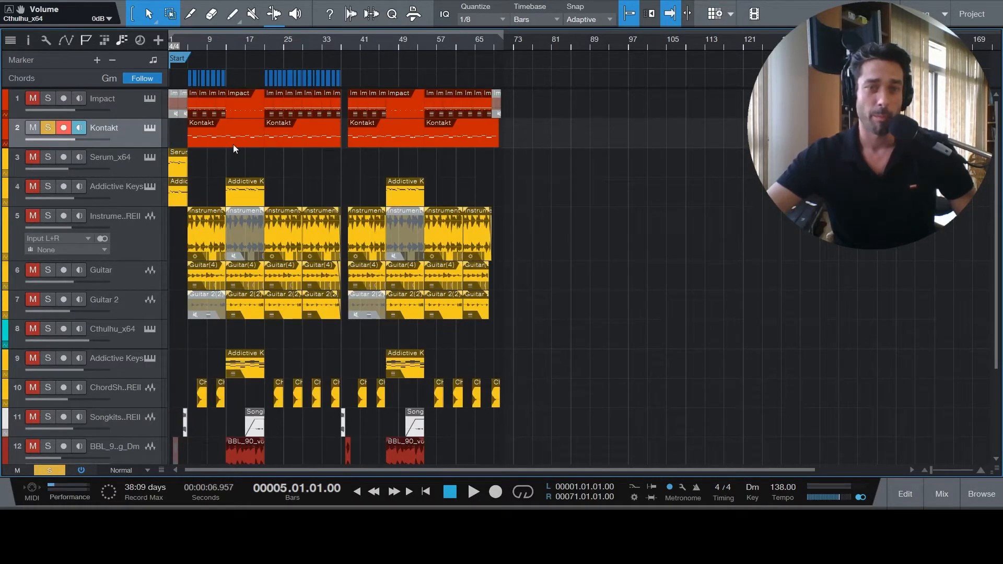
- Open Bass Rider Live on the Kontakt channel, and play the soloed bass from bar 5 to about bar 11
click(932, 494)
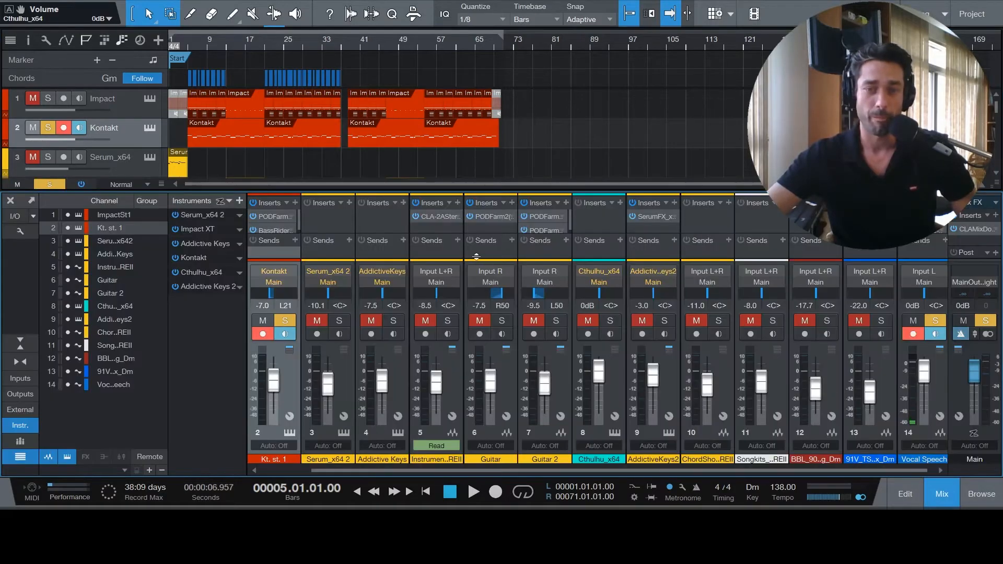
double_click(275, 230)
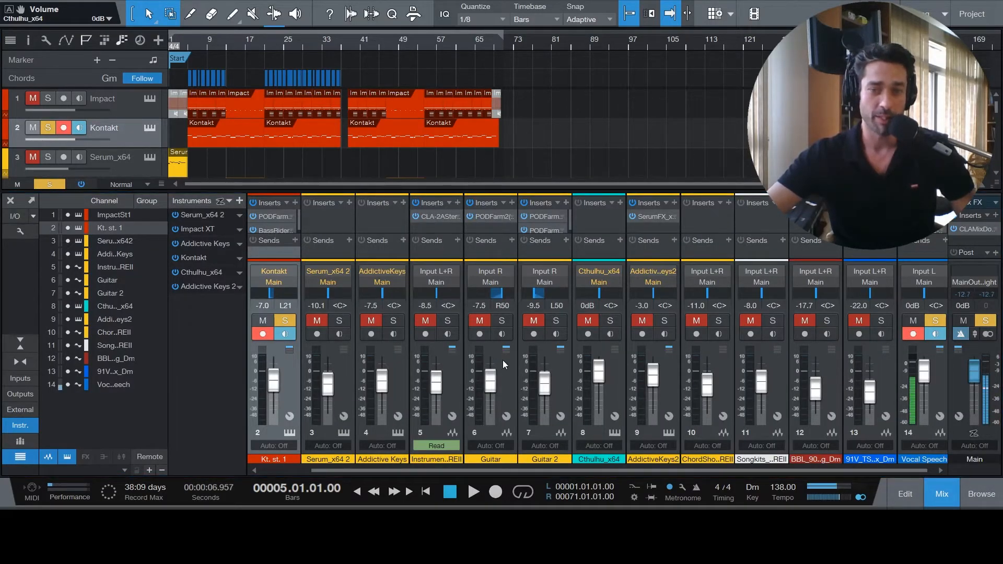
click(474, 492)
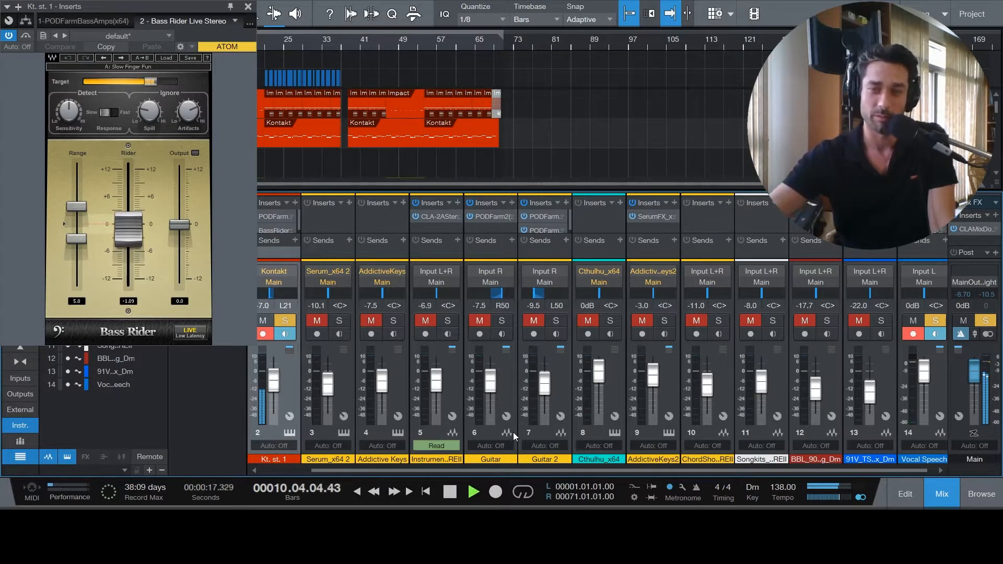
click(451, 494)
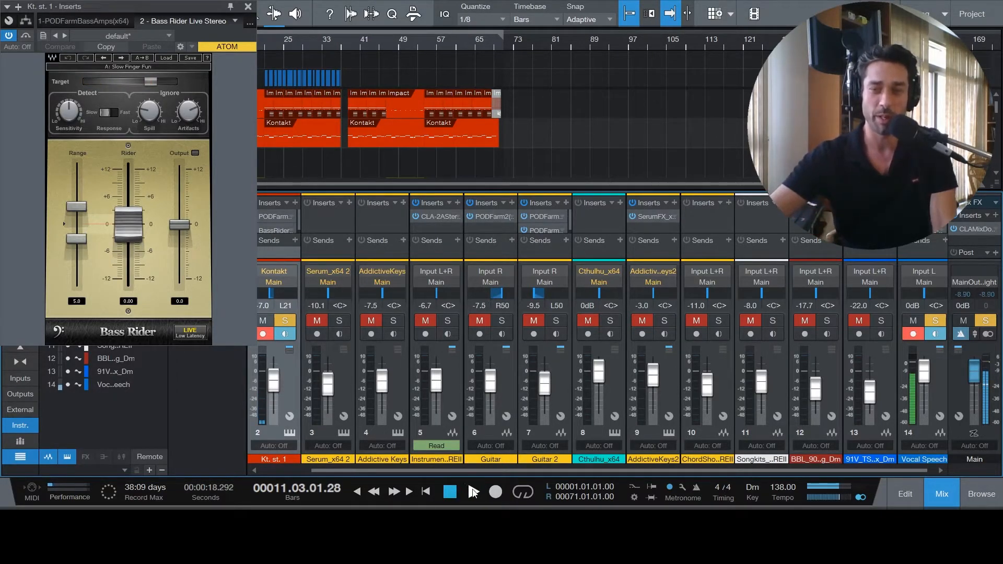
- Resume playback to about bar 21 while examining Bass Rider's Range and Rider faders, then stop and close the plug-in
click(473, 491)
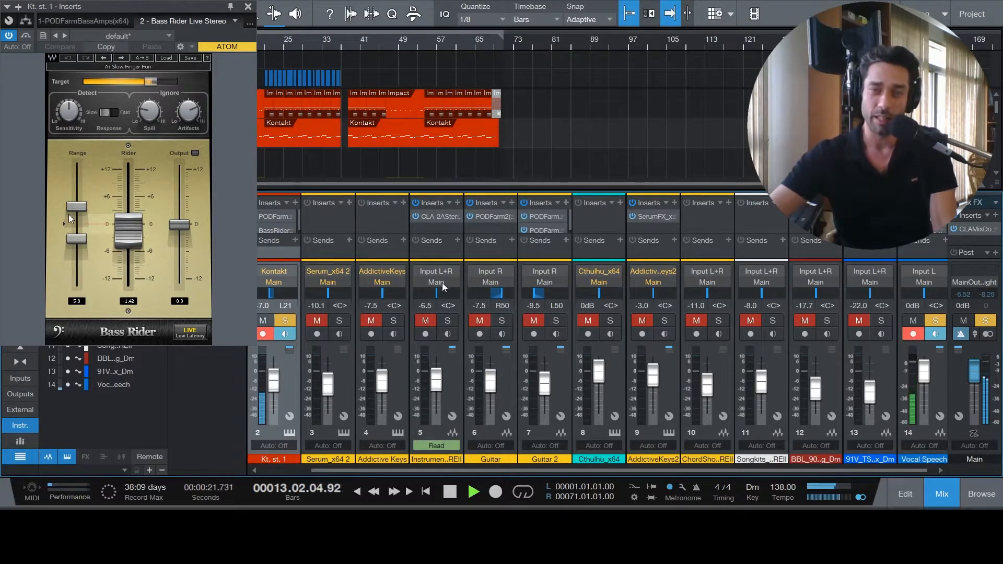
mouse_move(76, 235)
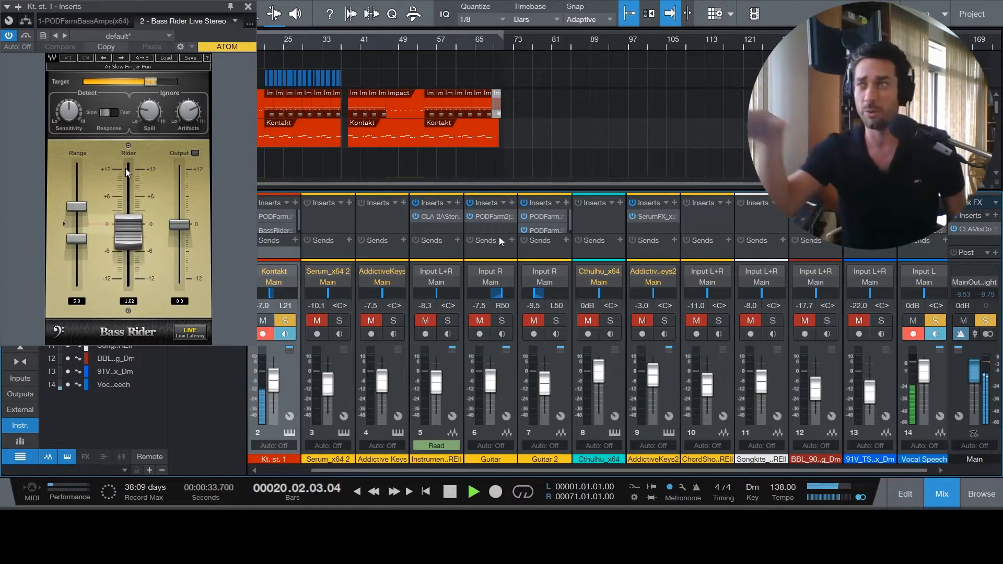
click(449, 493)
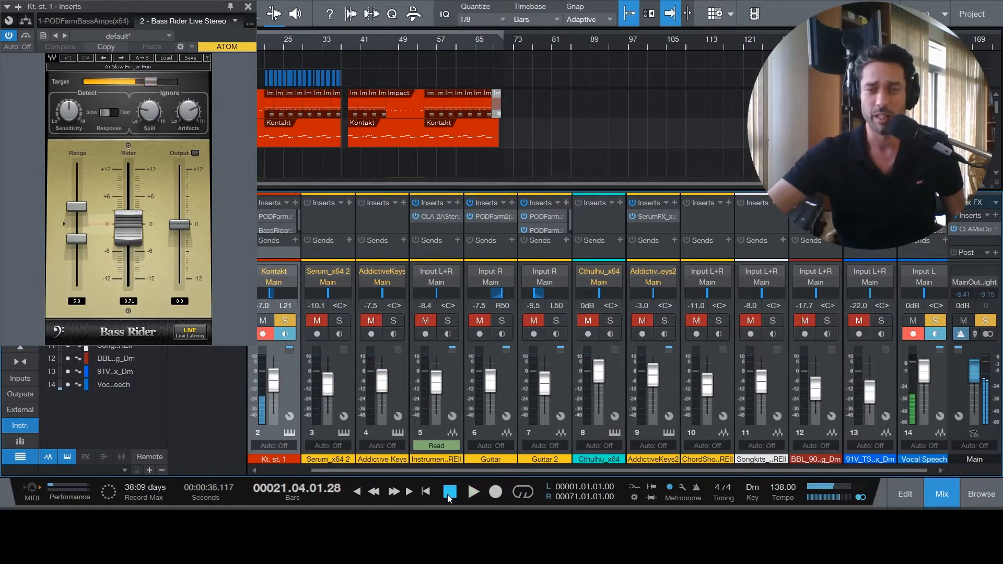
click(249, 7)
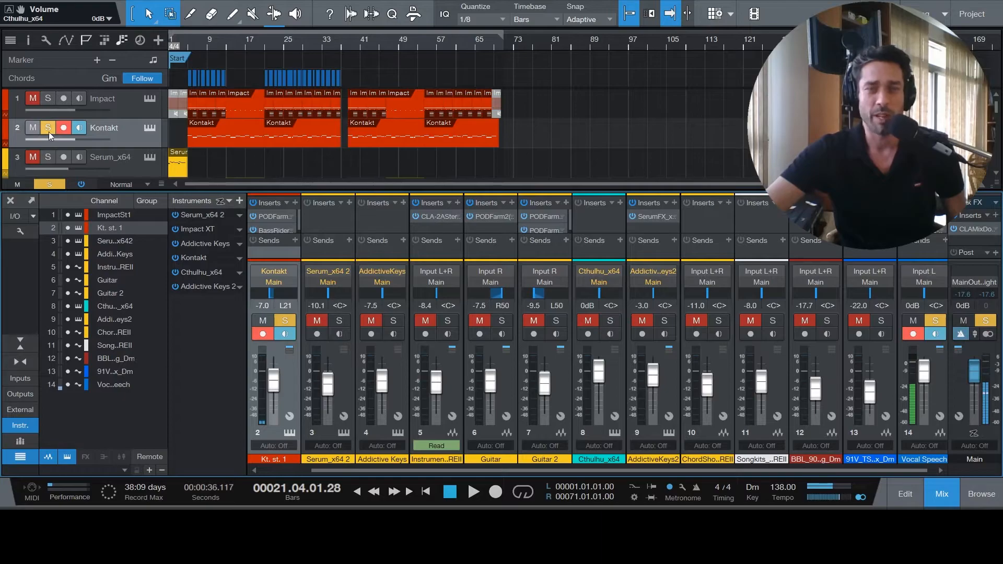
- Clear the solos on the Kontakt and Vocal Speech tracks, and hide the mixer
scroll(515, 130, down, 10)
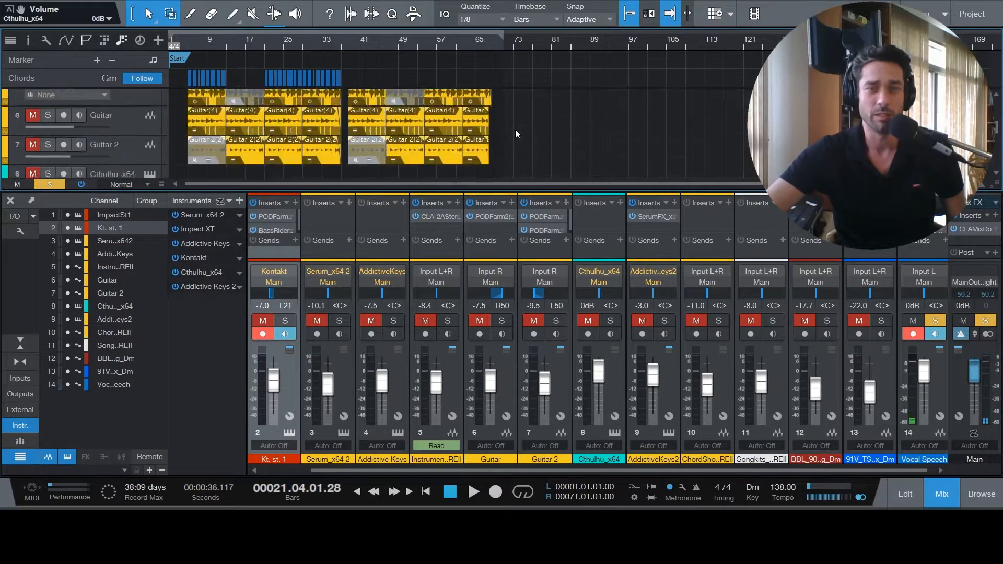
click(47, 122)
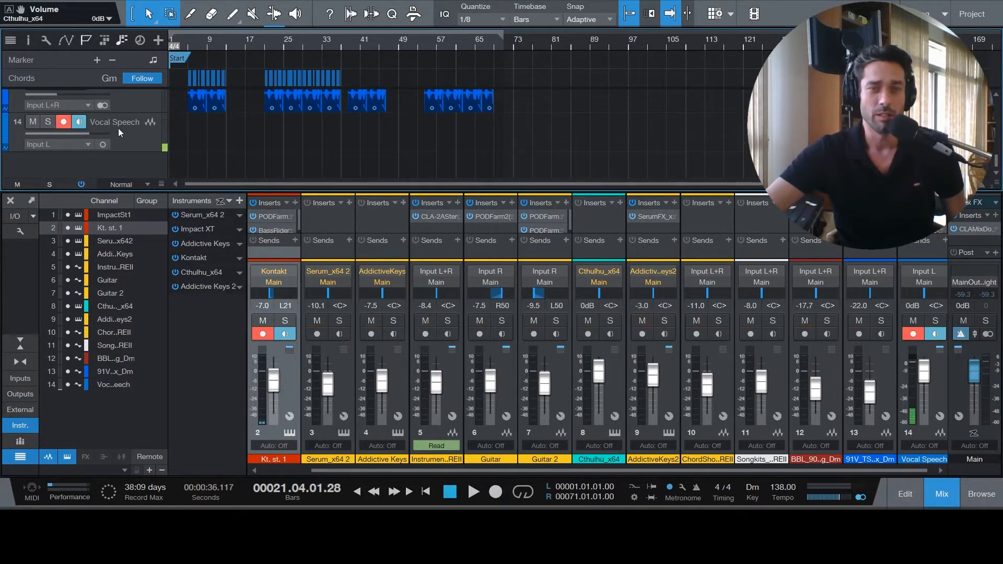
scroll(497, 133, up, 5)
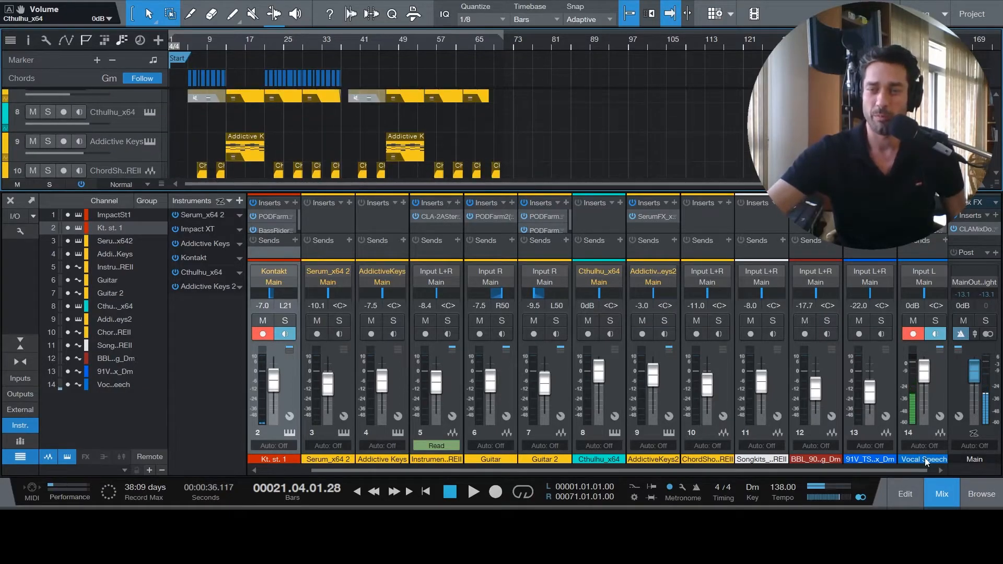
click(943, 493)
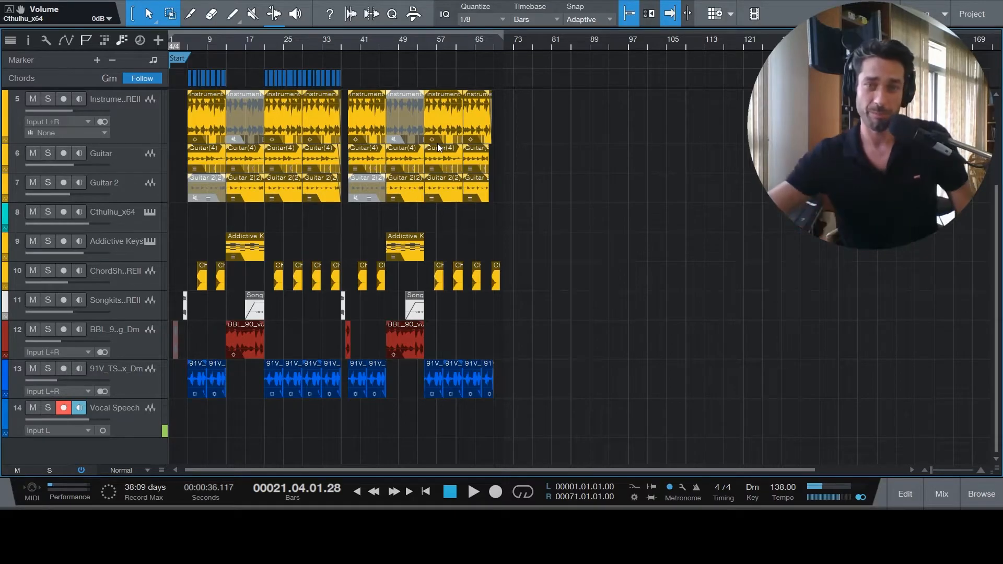
- Play the full mix from bar 5 to about the end of bar 6, and stop playback
scroll(530, 199, up, 3)
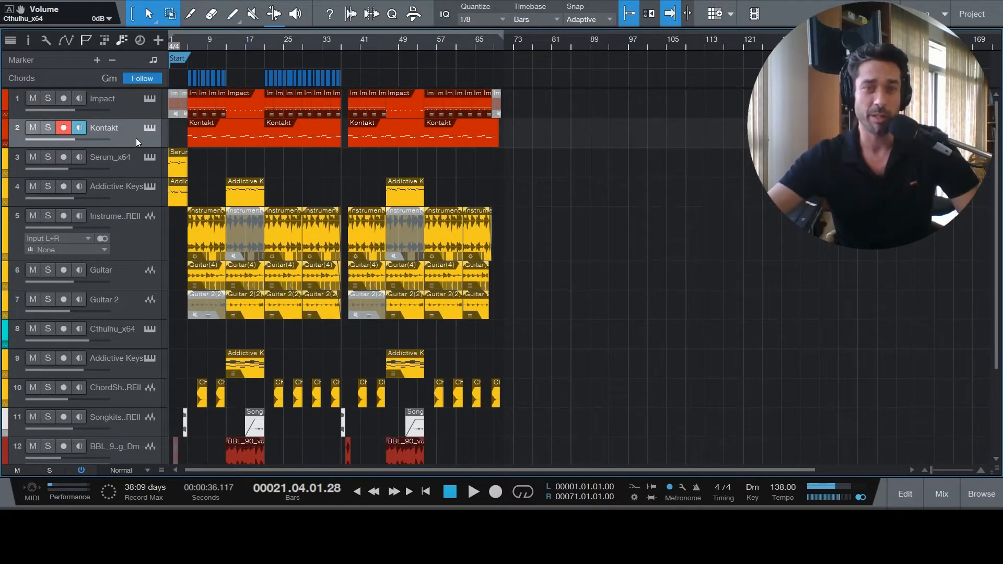
click(190, 43)
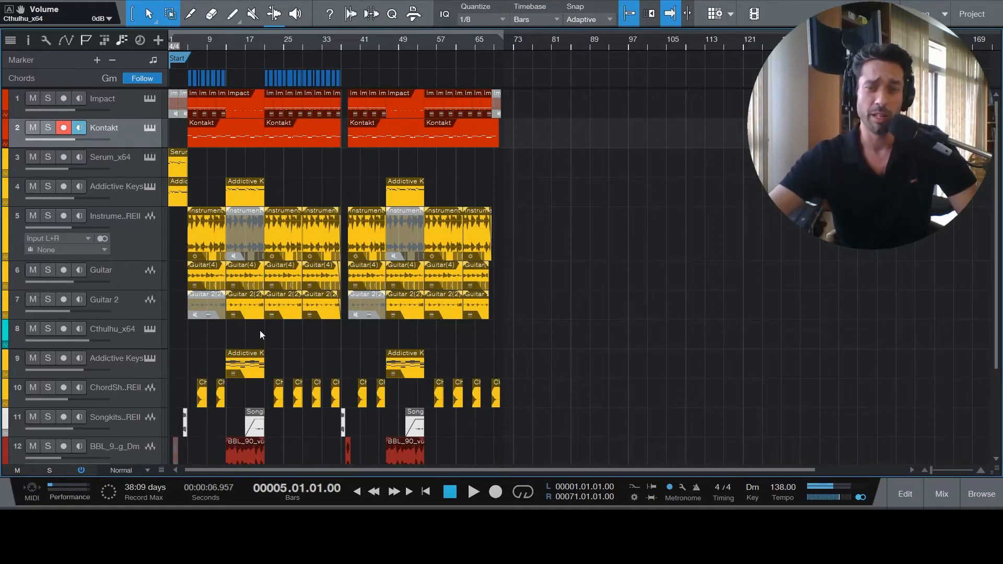
click(473, 492)
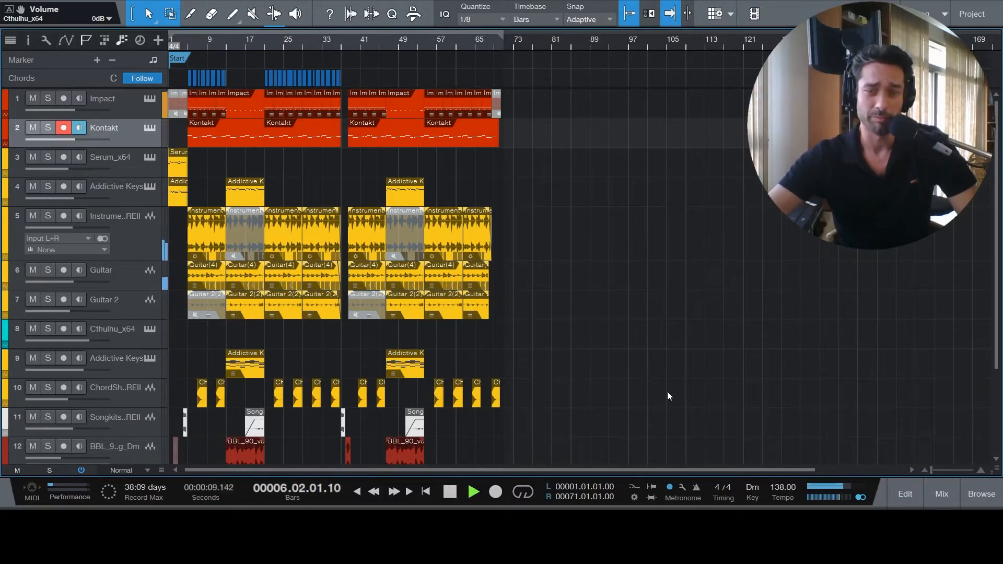
key(space)
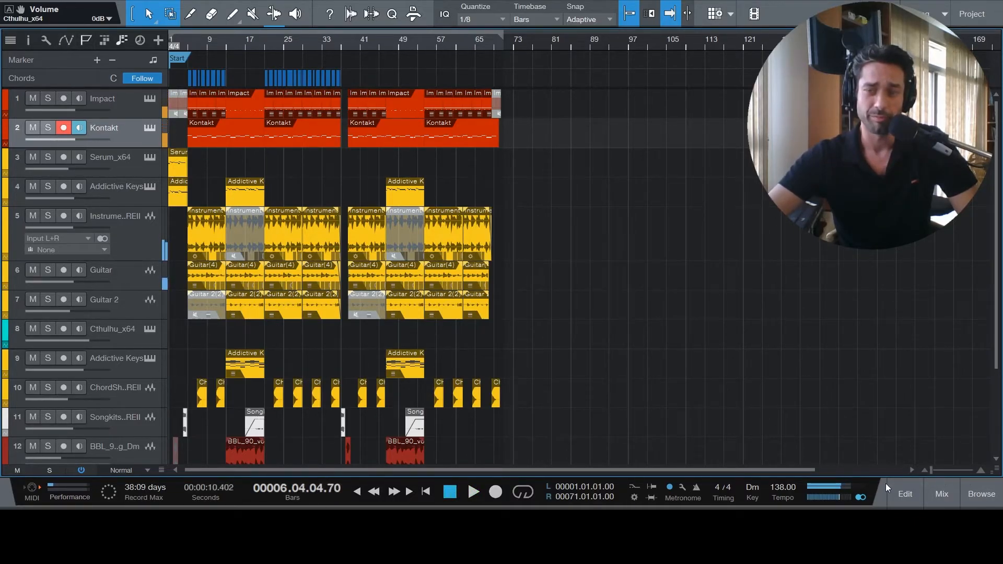
- Reopen the Kontakt channel's Bass Rider insert in the mixer to examine it, then close it and hide the mixer
click(942, 494)
click(271, 229)
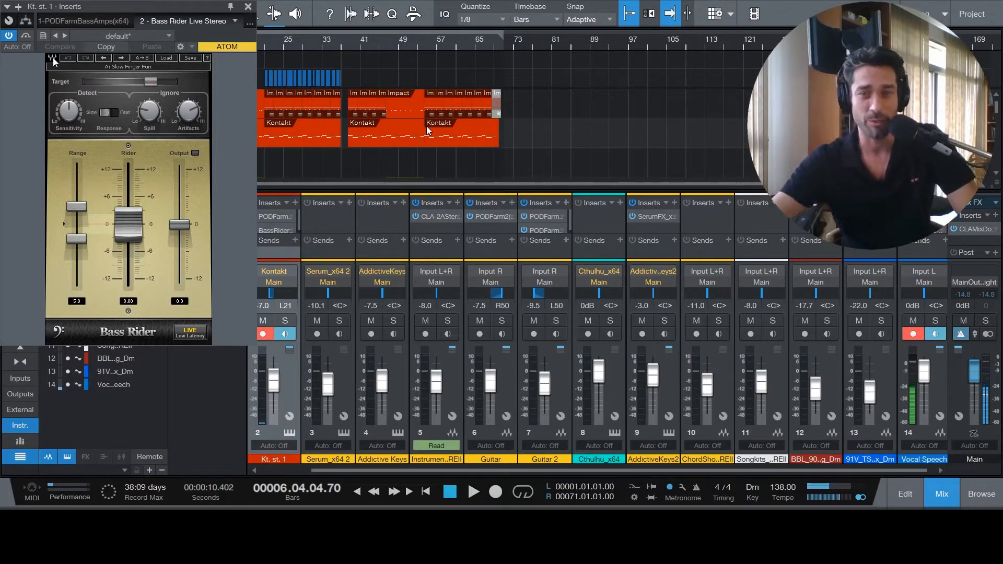
click(249, 7)
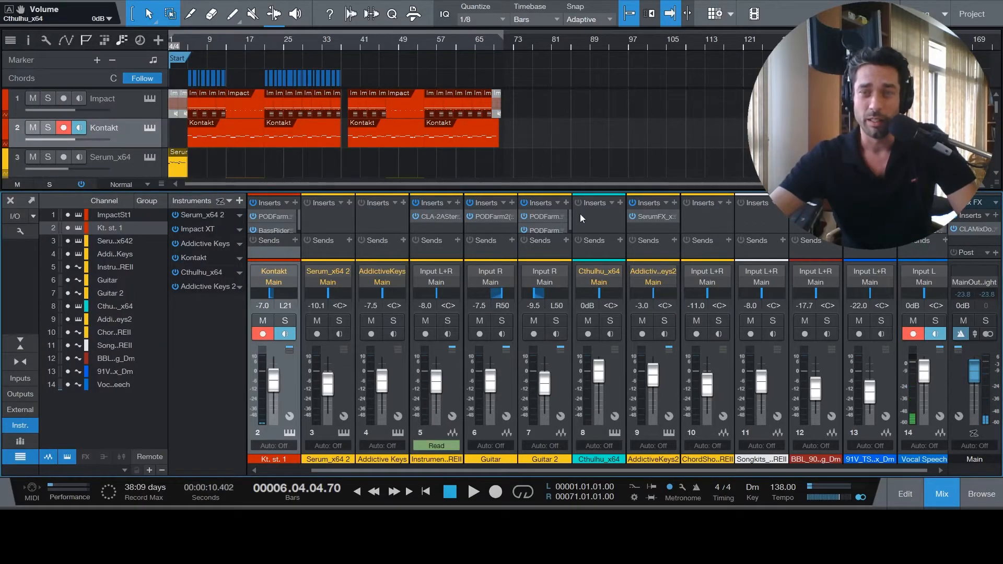
click(956, 501)
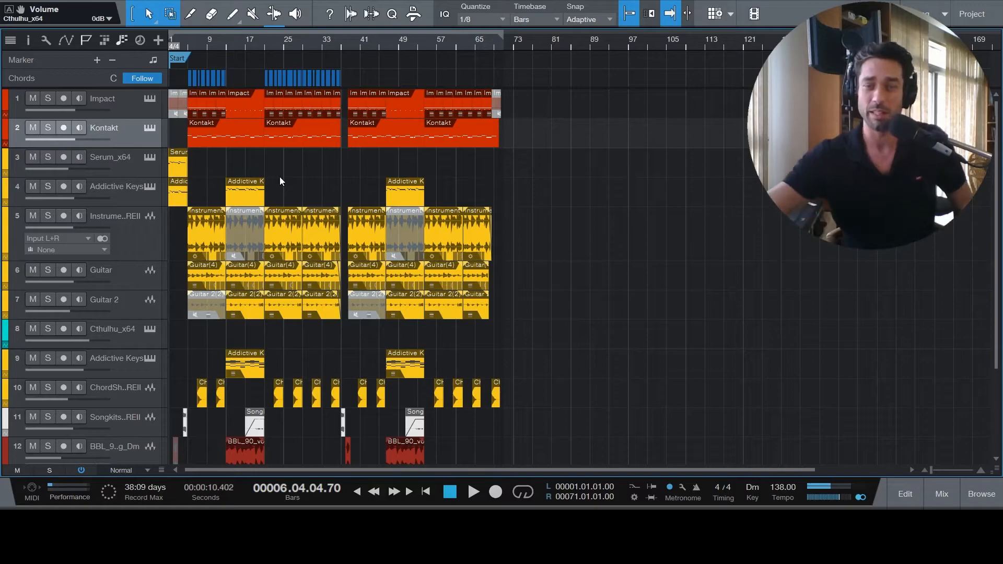
- Play the full mix from bar 5 to about bar 8 with the mixer shown to check channel levels, and stop playback
scroll(527, 256, down, 3)
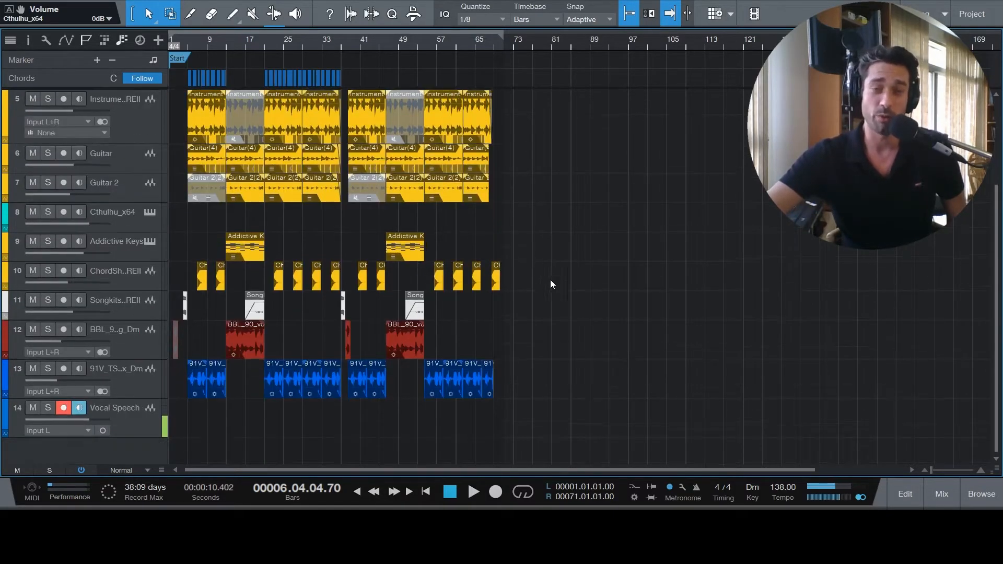
scroll(607, 302, up, 3)
click(188, 39)
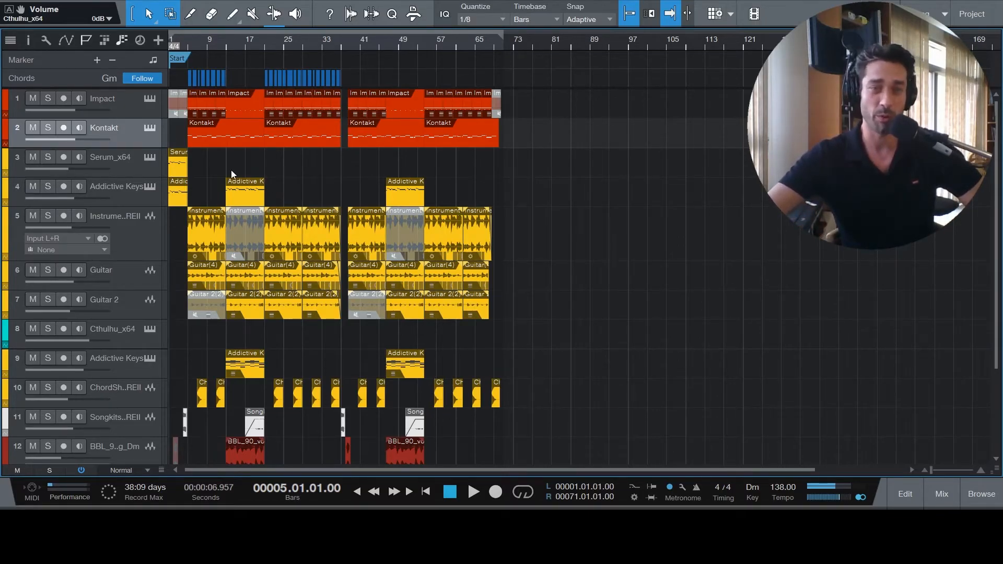
click(473, 491)
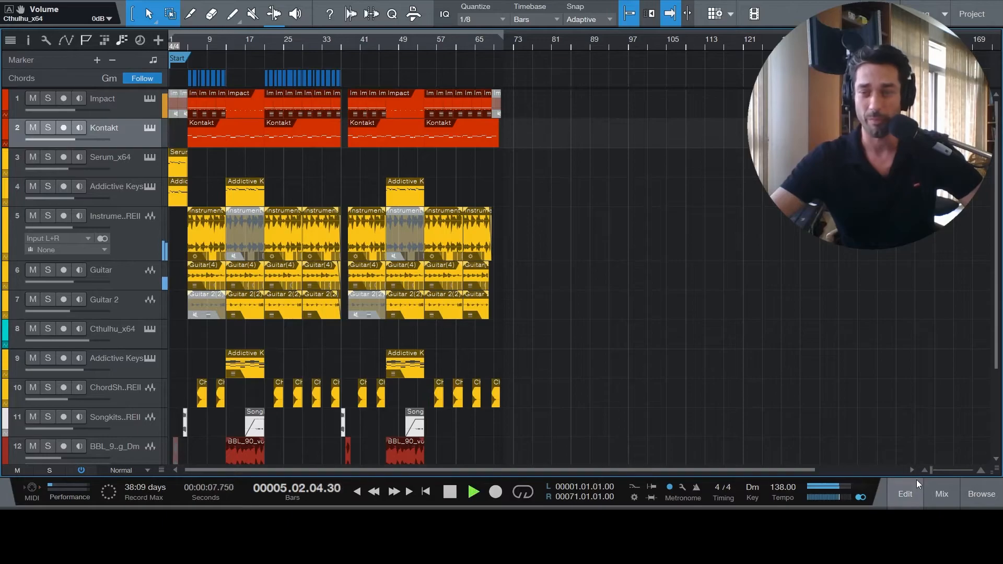
click(943, 494)
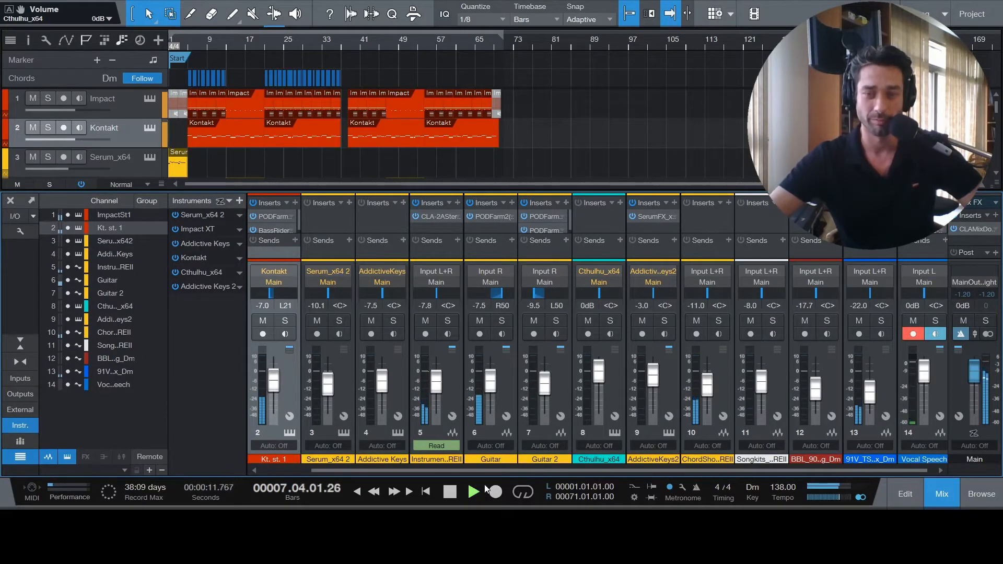
click(451, 493)
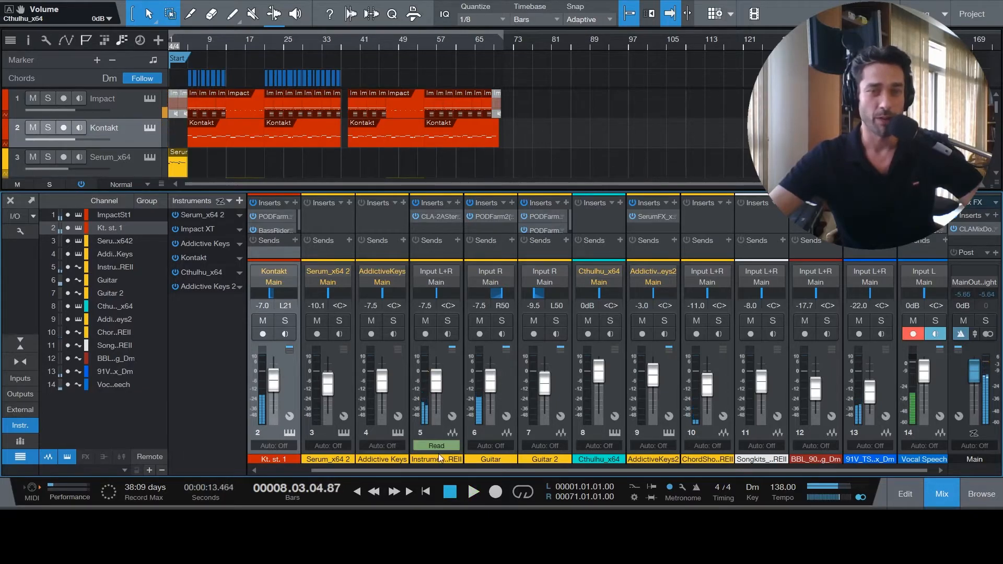
- Solo the Vocal Speech track together with the instrument audio track on channel 5
scroll(531, 112, down, 3)
scroll(531, 112, down, 6)
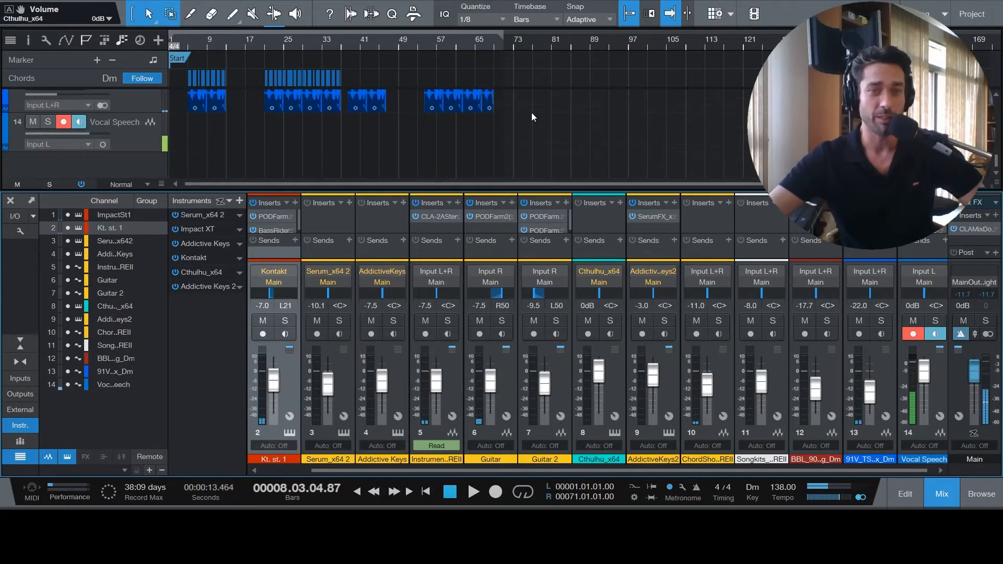
click(48, 122)
scroll(307, 154, up, 6)
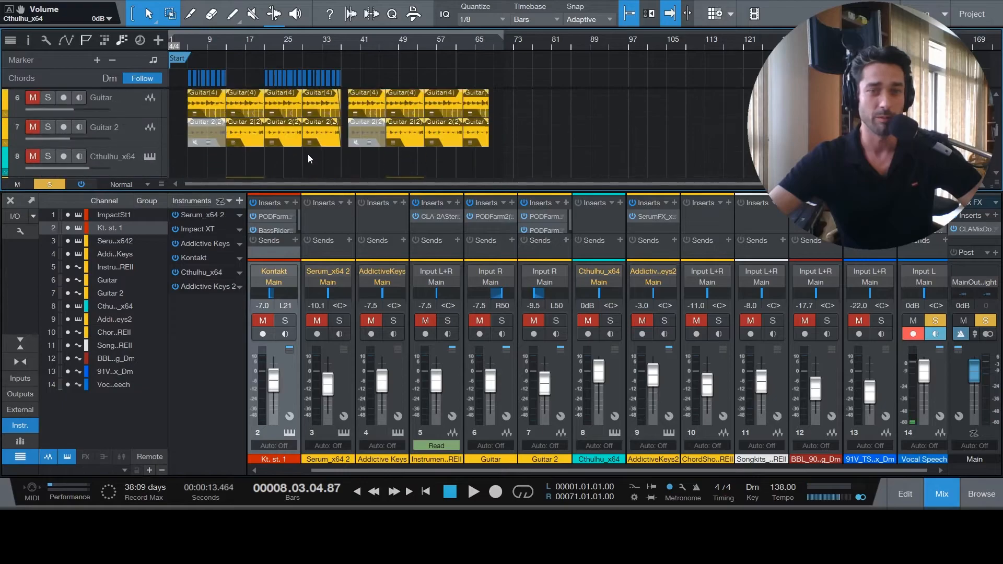
scroll(309, 154, down, 2)
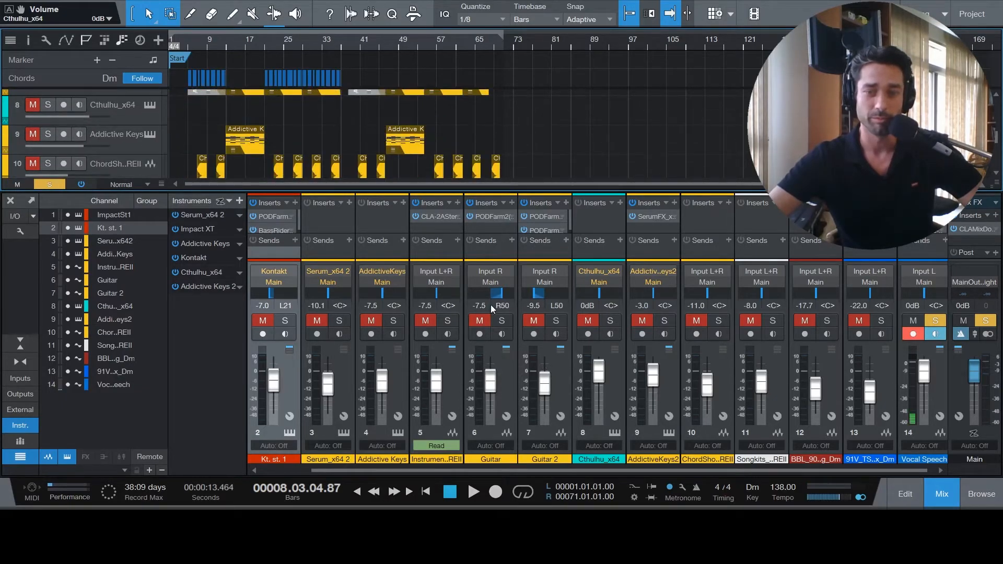
click(454, 367)
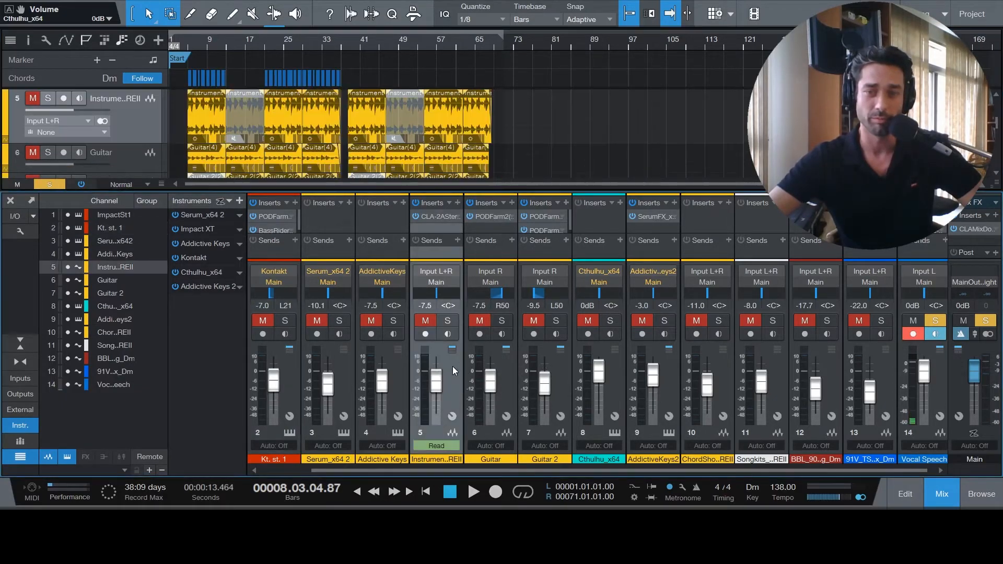
click(448, 320)
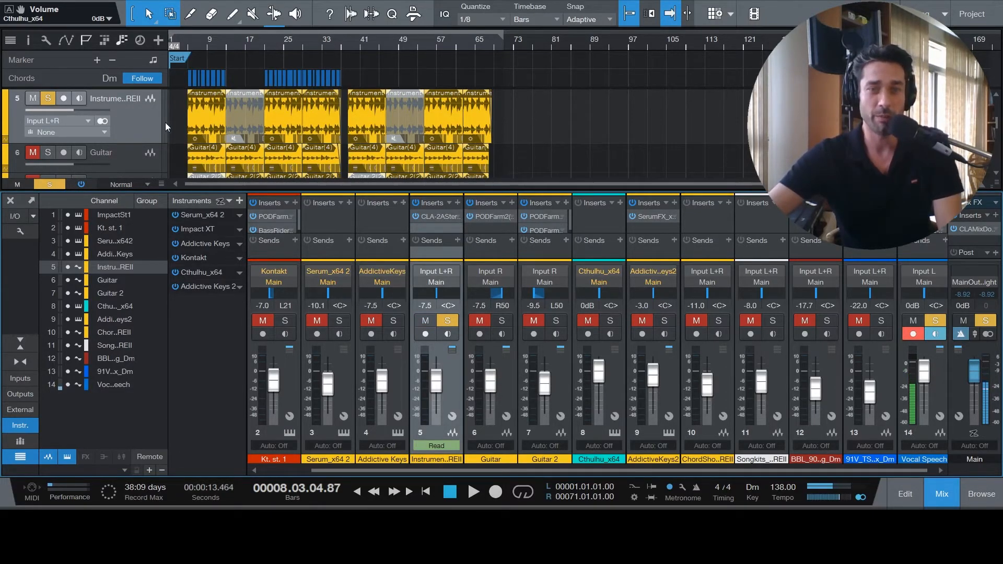
- Play the soloed channel 5 from bar 5, bypassing and re-enabling its CLA-2A insert to compare the sound
click(189, 39)
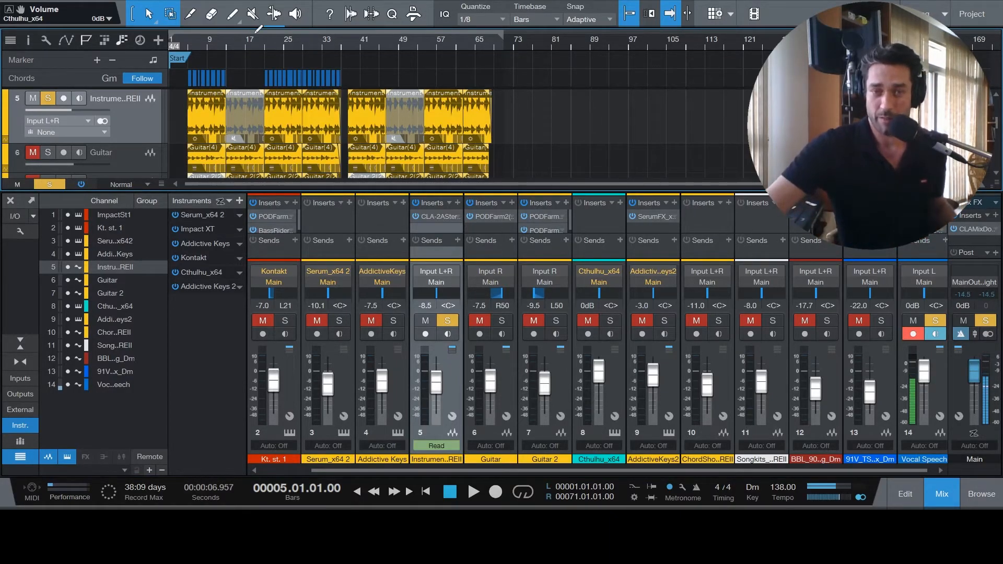
click(473, 493)
click(416, 203)
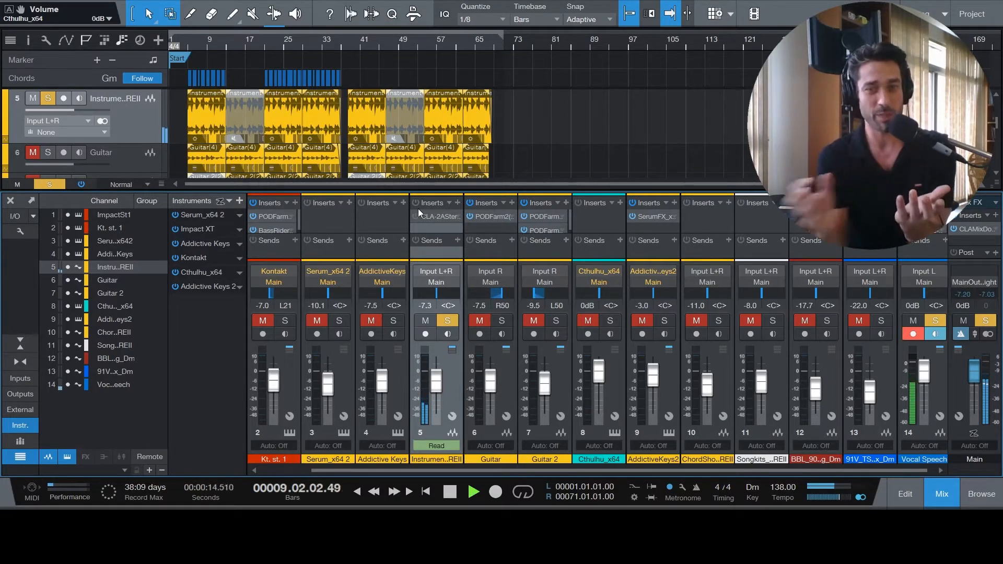
click(416, 216)
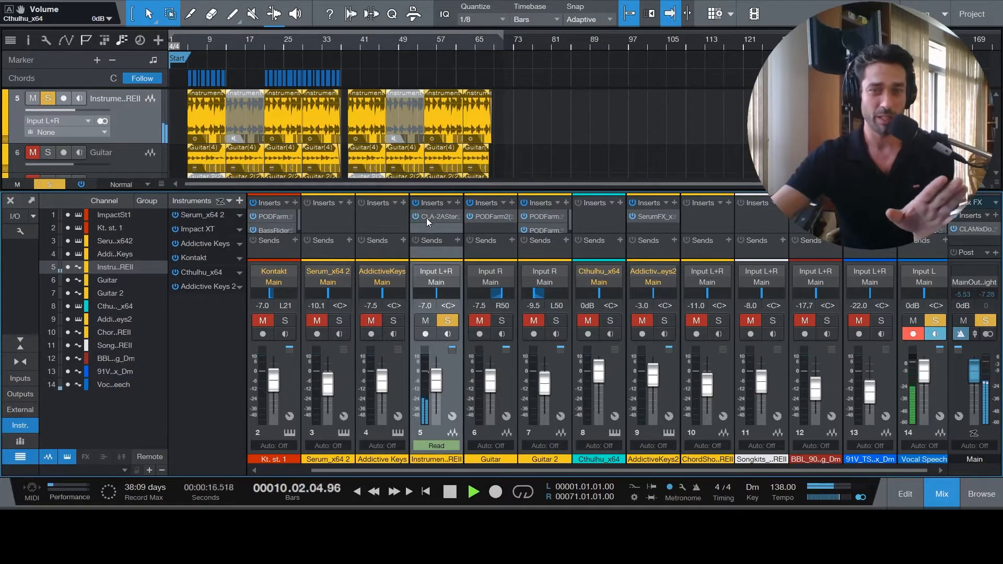
- Examine the CLA-2A insert on channel 5 during playback, then stop playback and close the plug-in
click(442, 215)
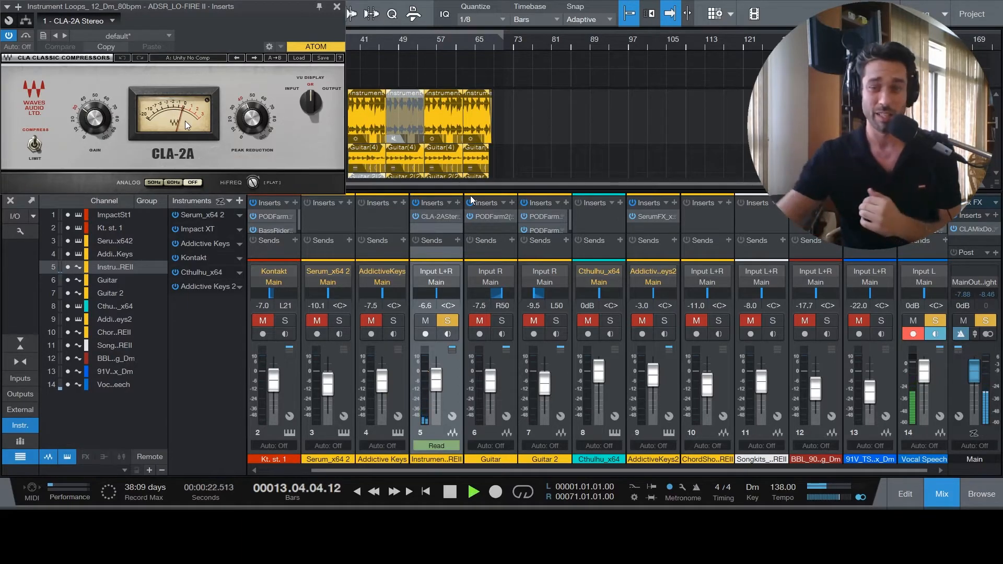
click(453, 491)
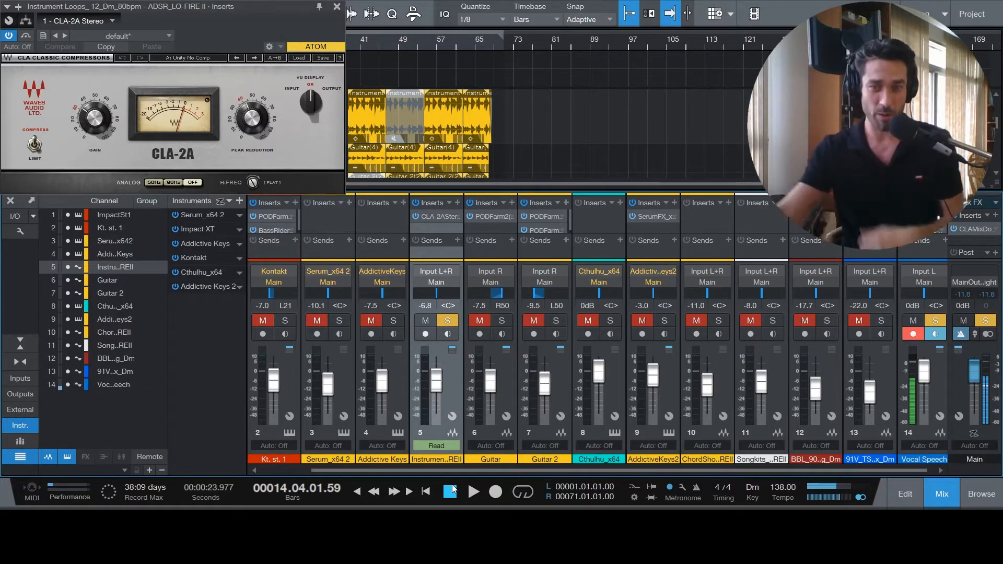
click(339, 7)
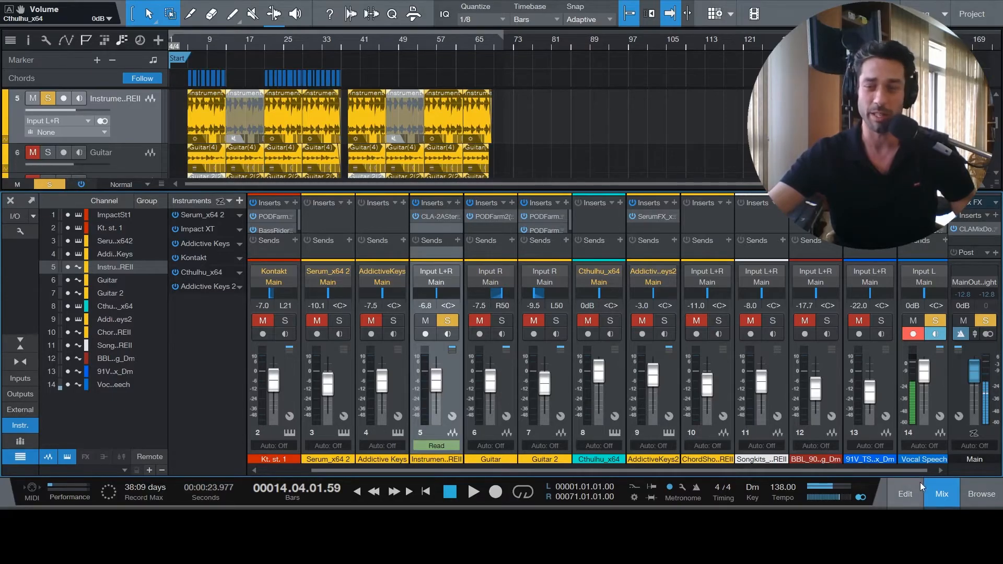
- Hide the mixer and turn off solo on the channel 5 instrument track and the Vocal Speech track
click(945, 495)
click(49, 100)
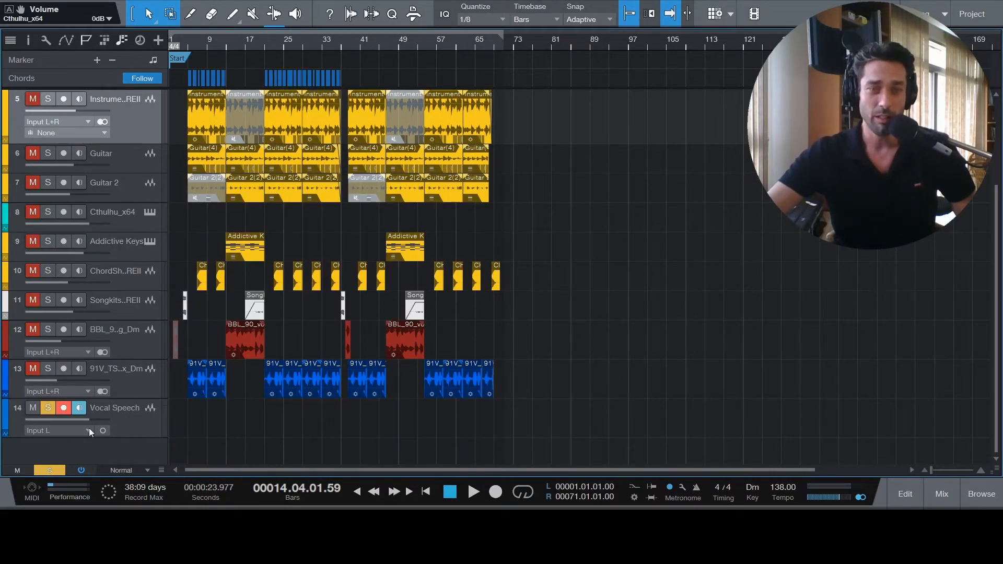
click(48, 408)
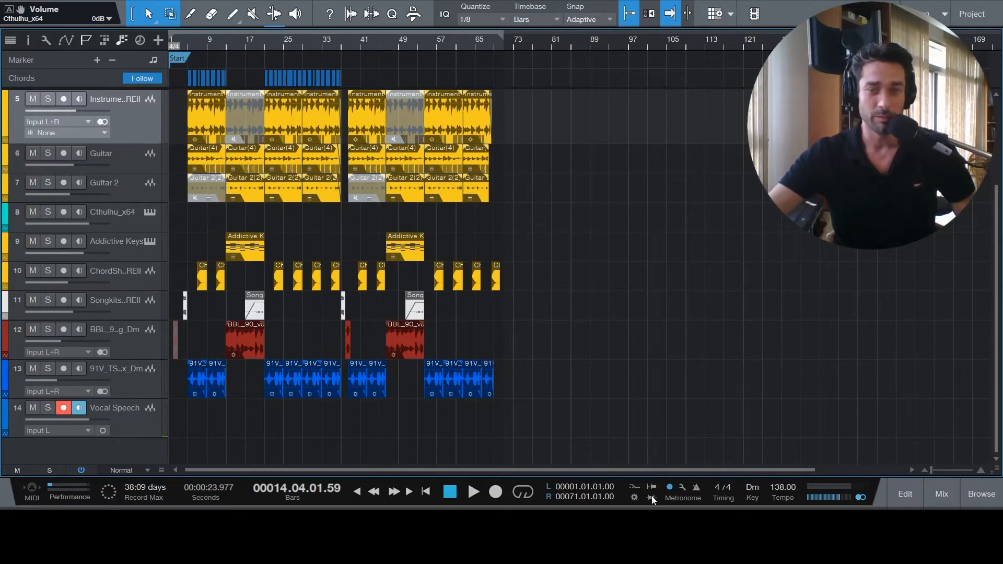
- Show the mixer to review the channel levels across the tracks, including Impact on channel 1, then hide it
click(942, 481)
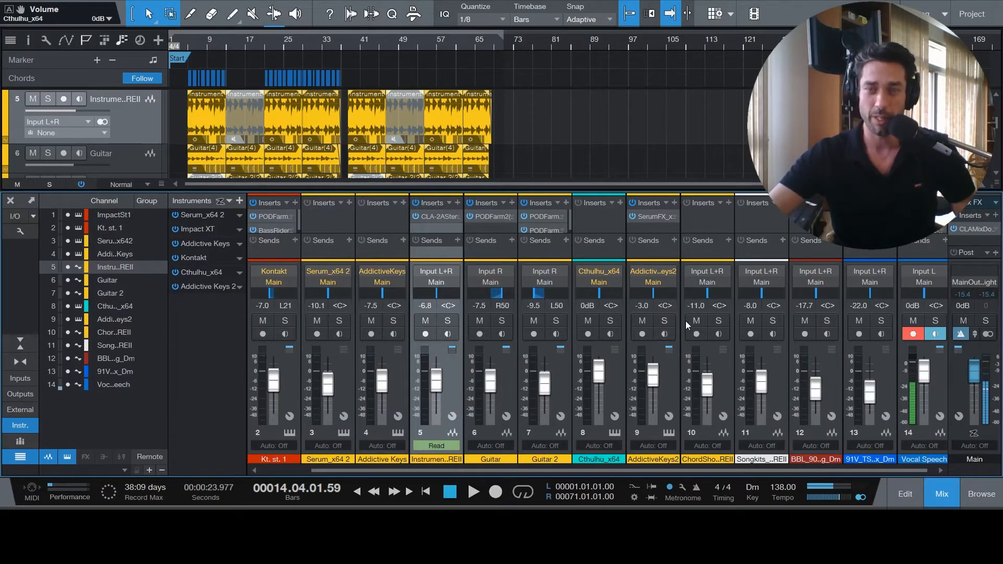
scroll(573, 469, left, 2)
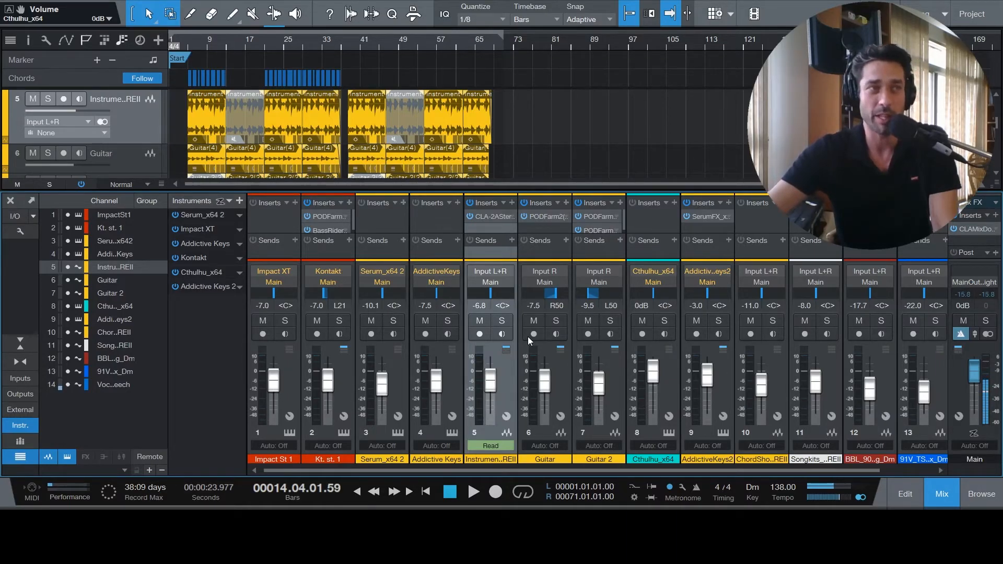
click(934, 489)
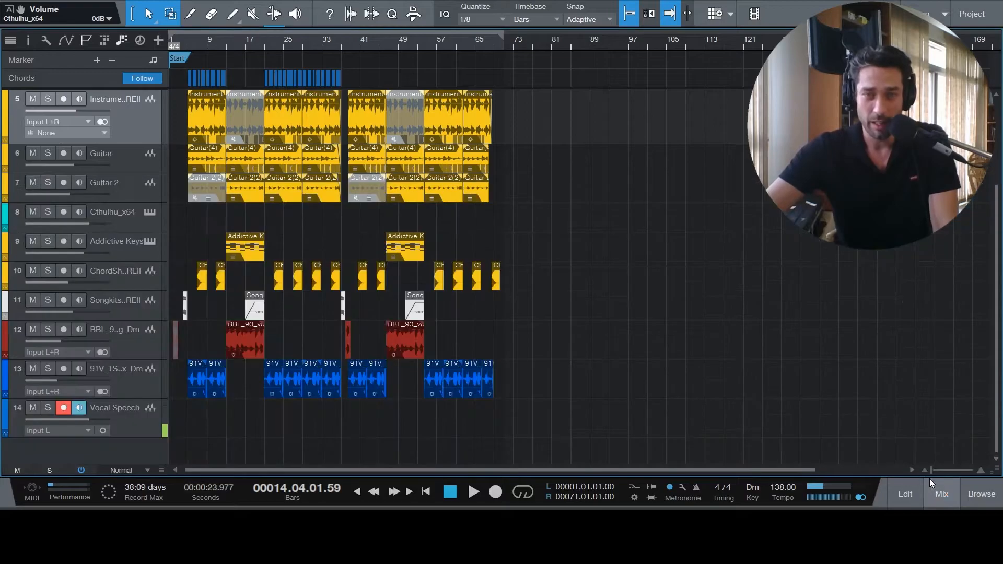
- Select the Impact track and look over the arrangement's tracks down to Vocal Speech
scroll(537, 300, up, 4)
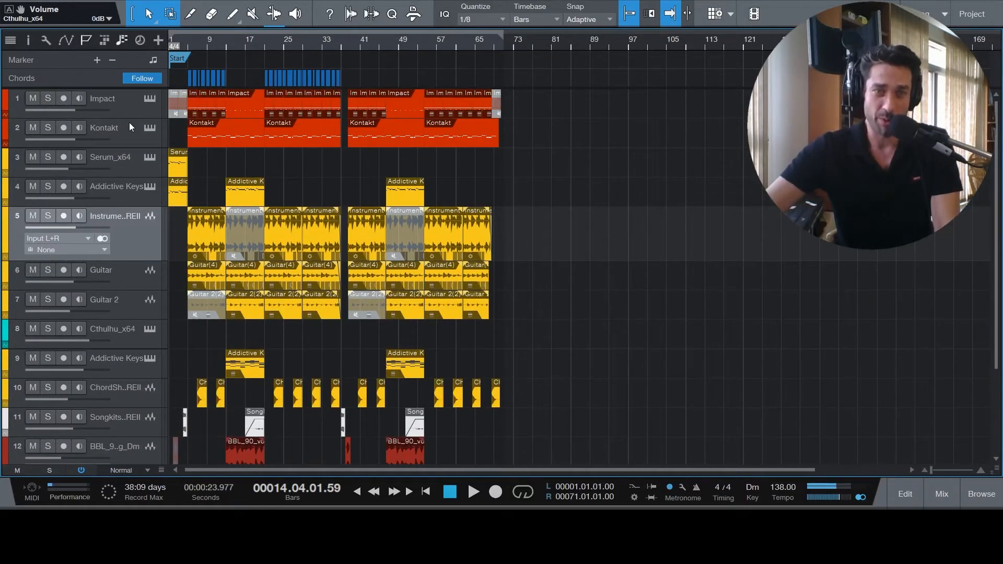
click(120, 109)
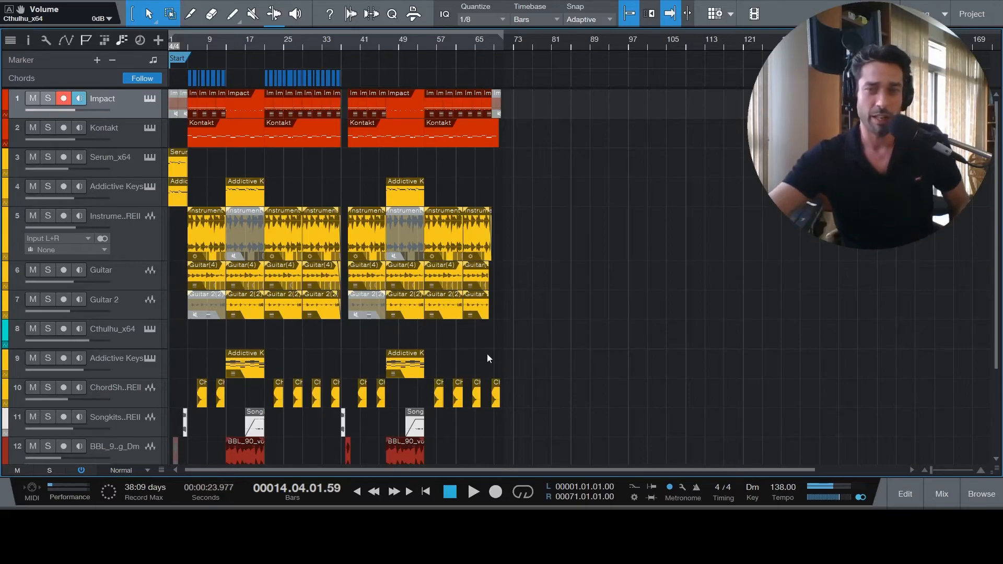
scroll(556, 280, down, 4)
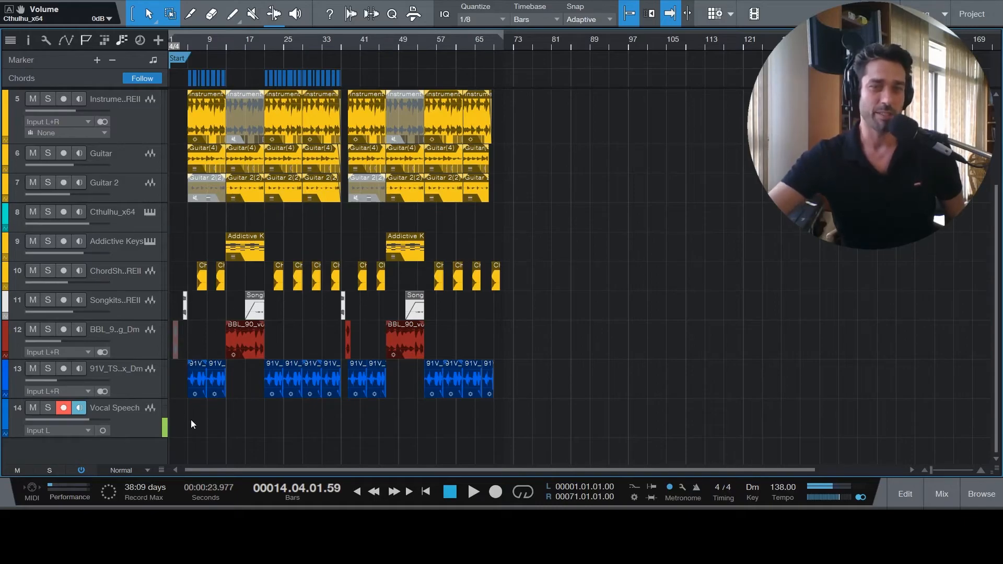
- Change the colour of track 13, the 91V audio track, and its clips to red
click(136, 347)
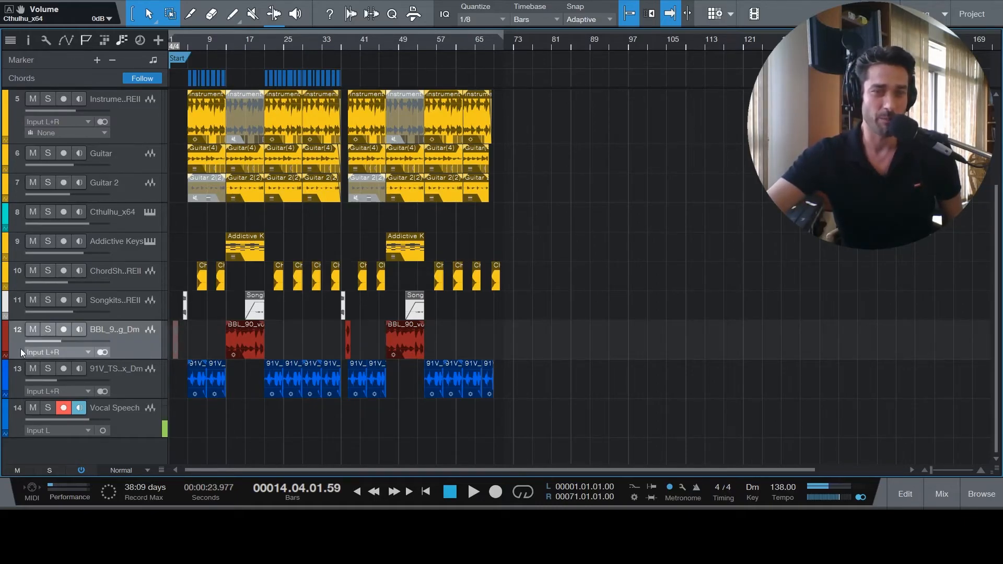
click(6, 383)
key(F3)
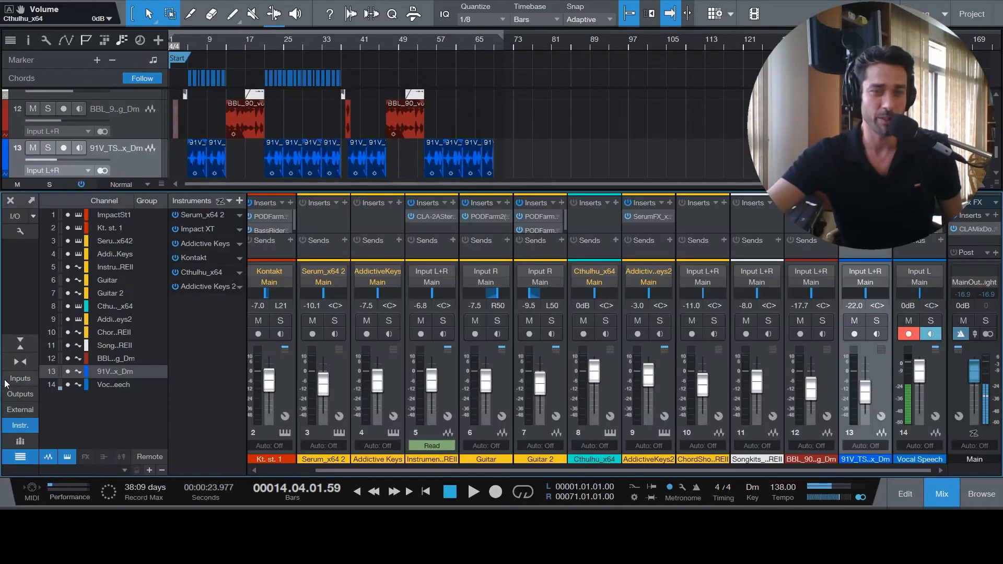
click(942, 494)
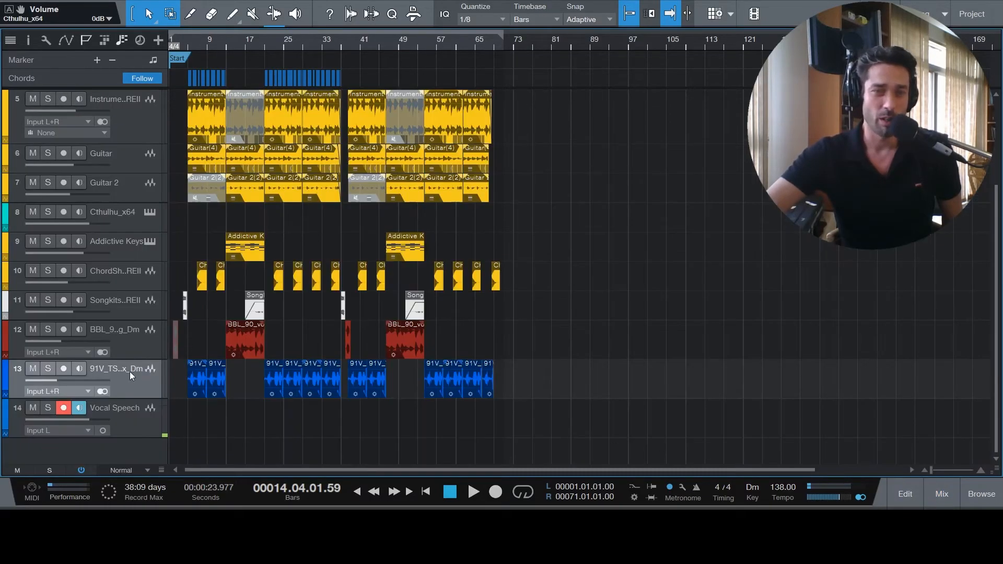
click(4, 377)
click(178, 475)
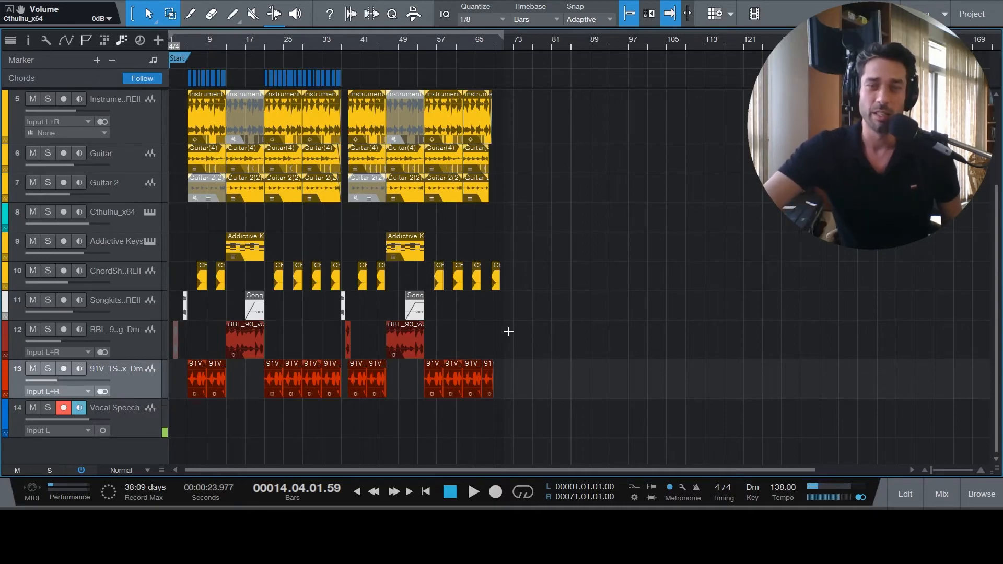
- Disarm recording on the Impact track
scroll(549, 344, up, 4)
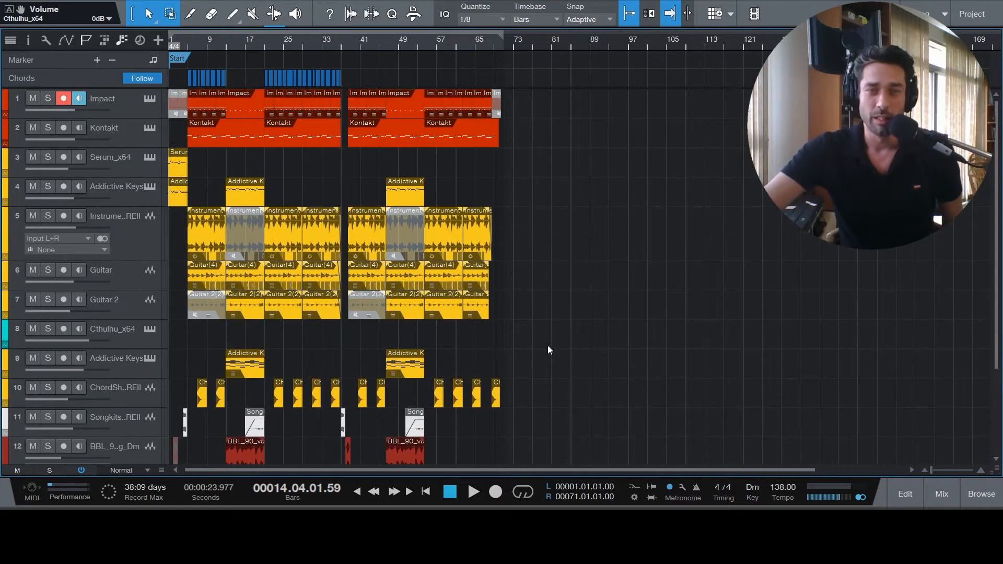
click(64, 99)
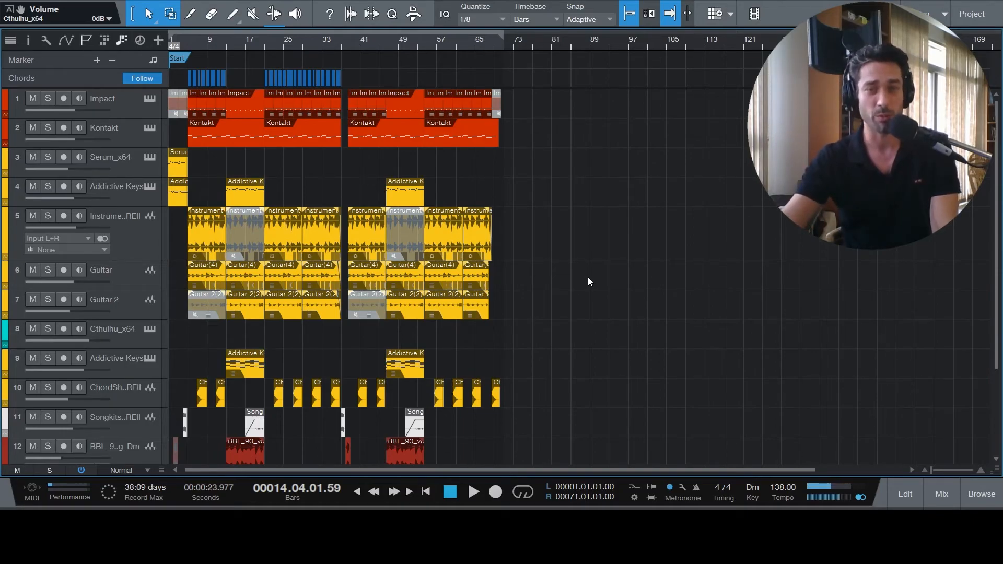
- Play the full song from bar 1 to about bar 69, checking levels in the mixer, then stop and return to the start
click(425, 492)
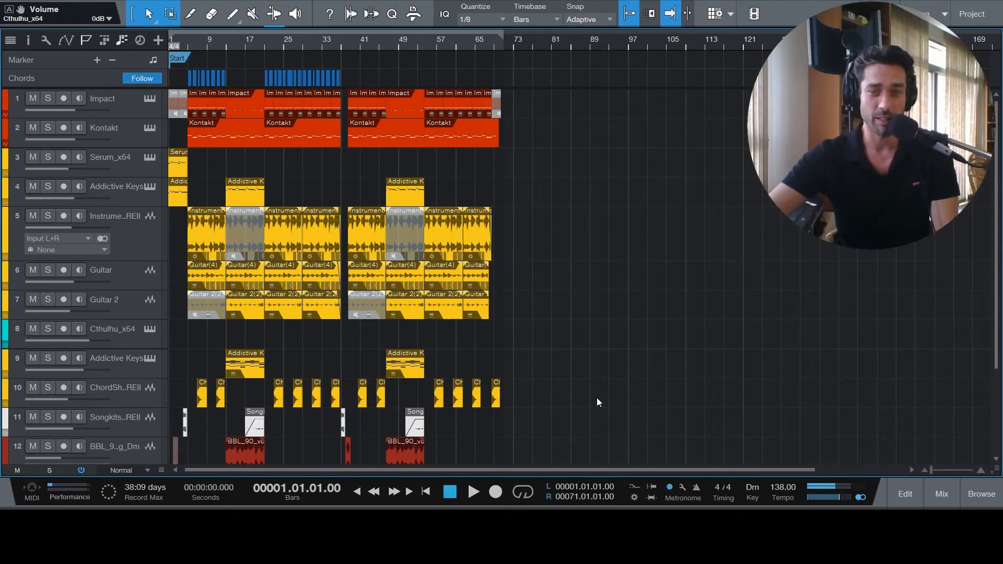
click(474, 494)
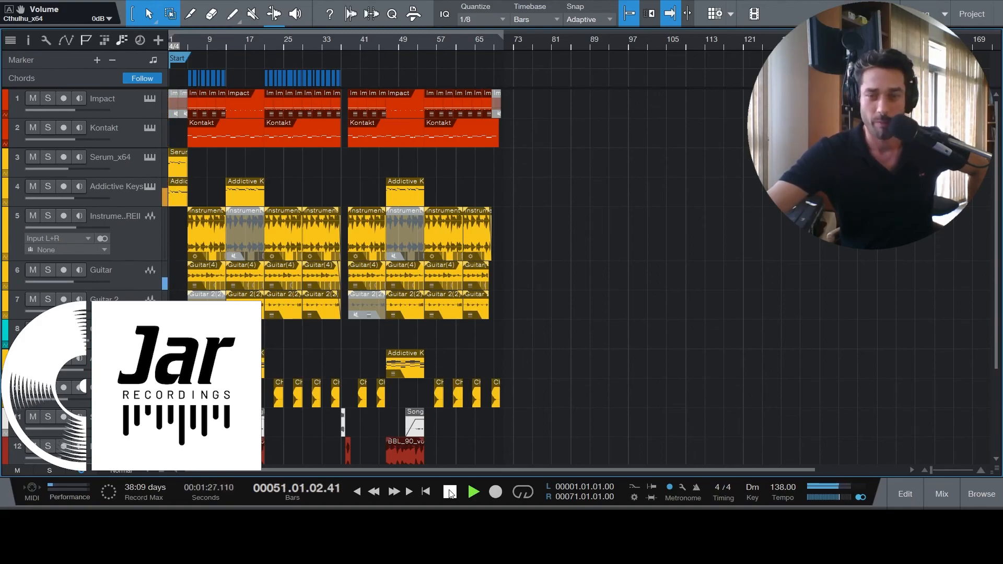
click(935, 498)
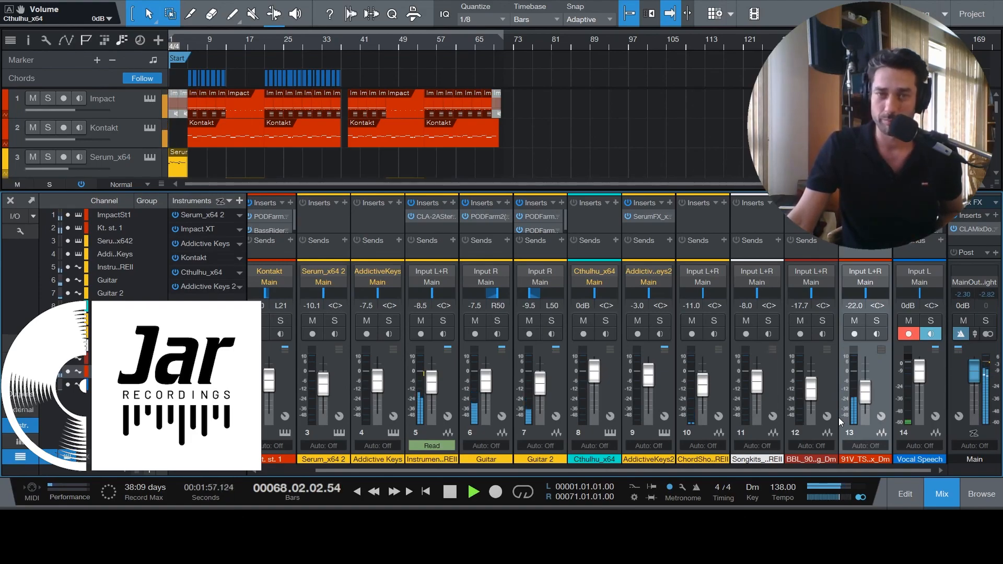
click(450, 493)
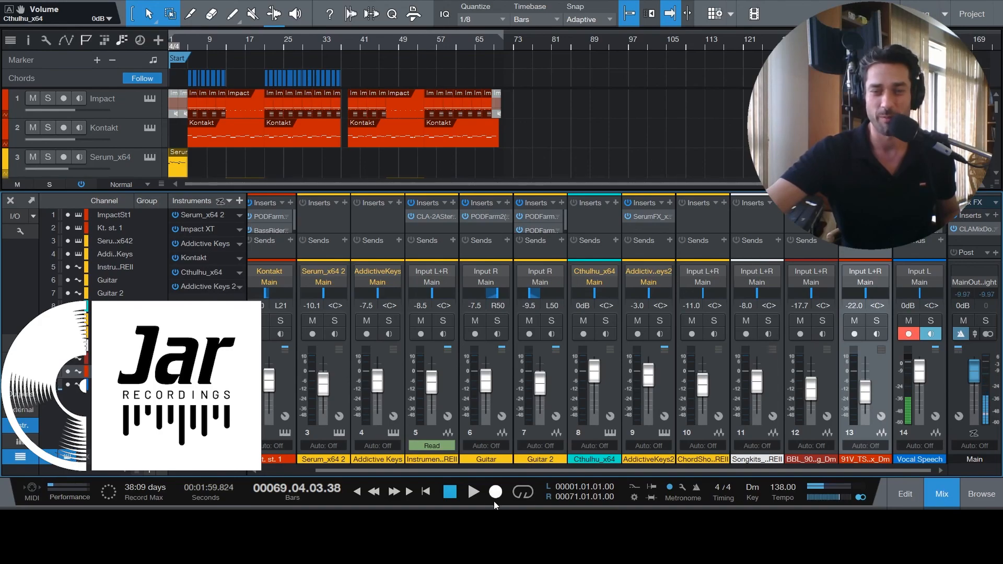
click(449, 493)
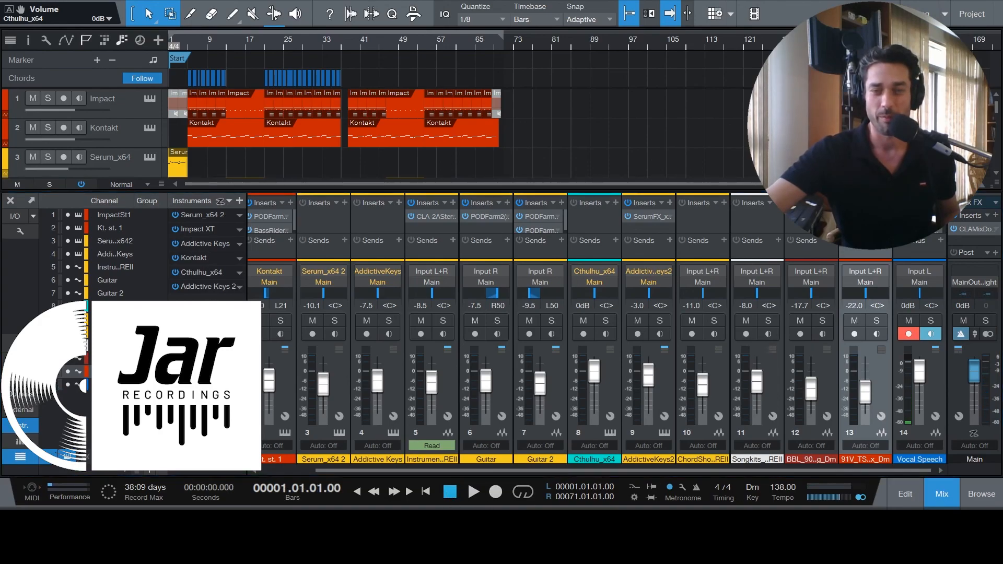